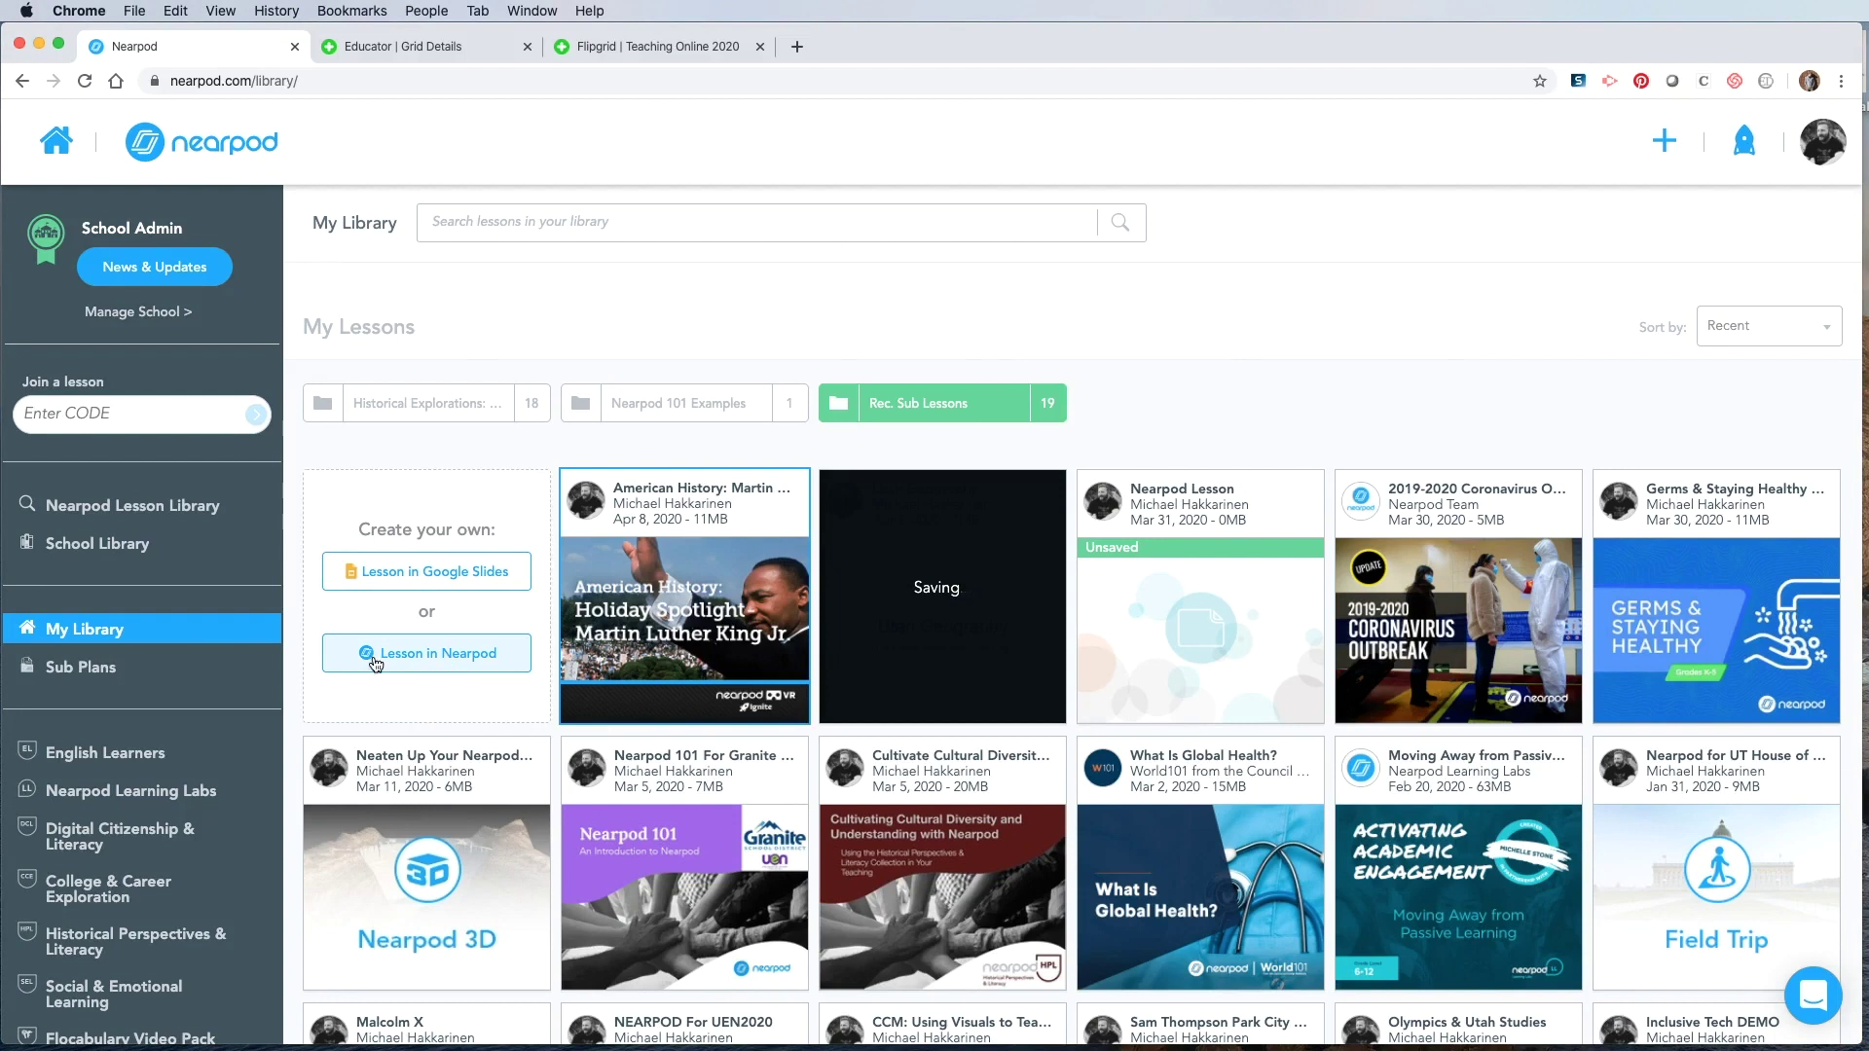
Step: Start a new Nearpod lesson and add a Flipgrid activity slide to it
left_click(461, 663)
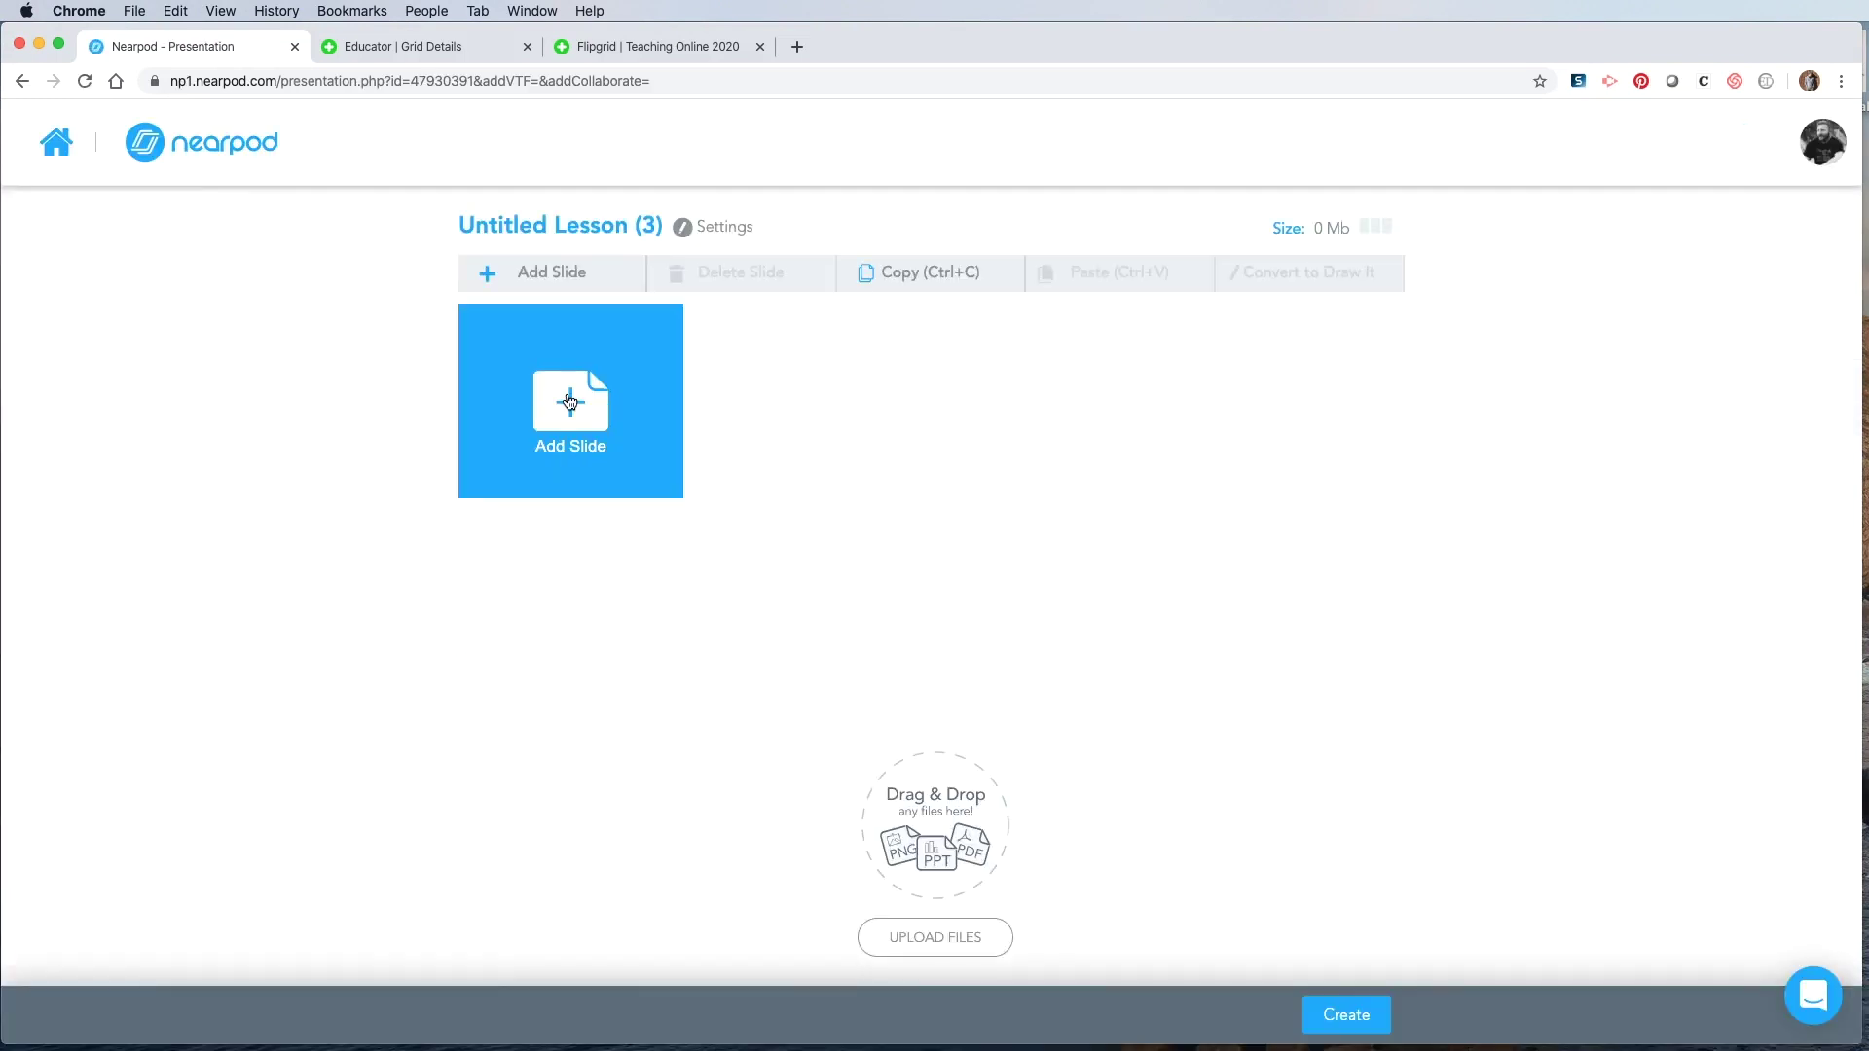
left_click(569, 401)
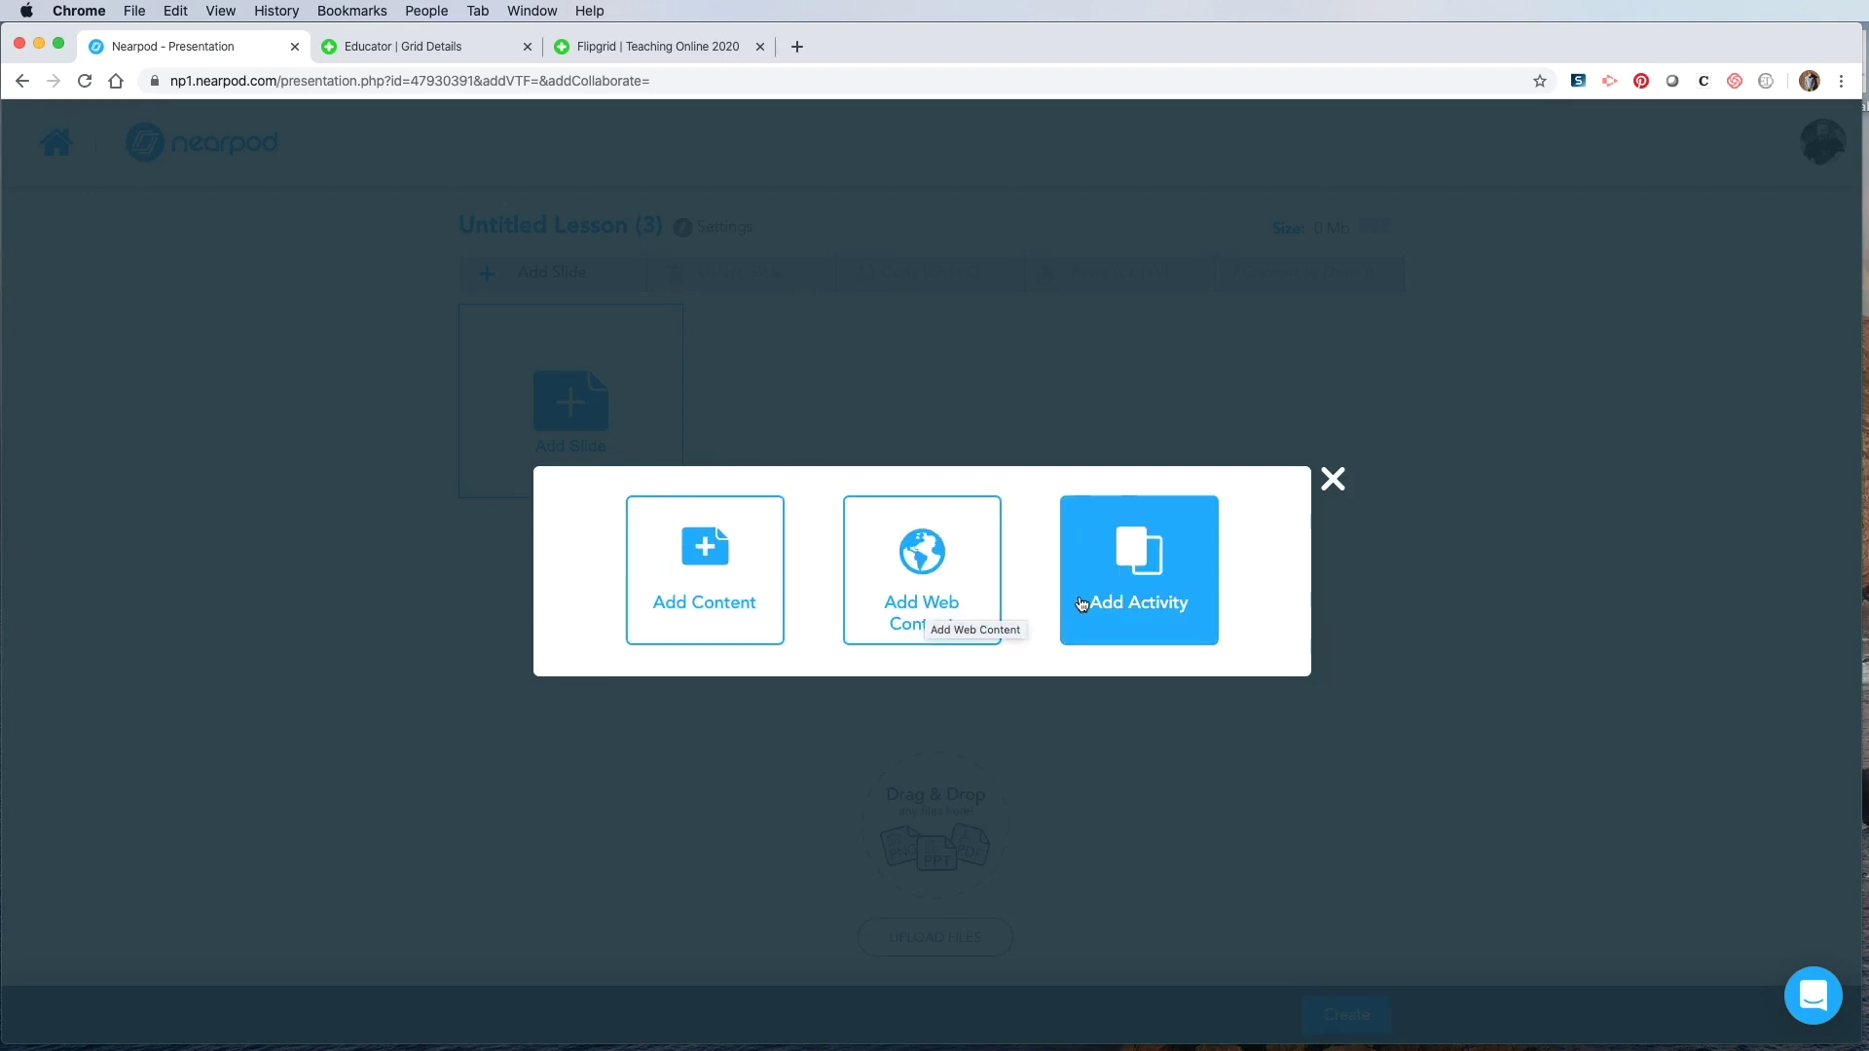
left_click(1159, 606)
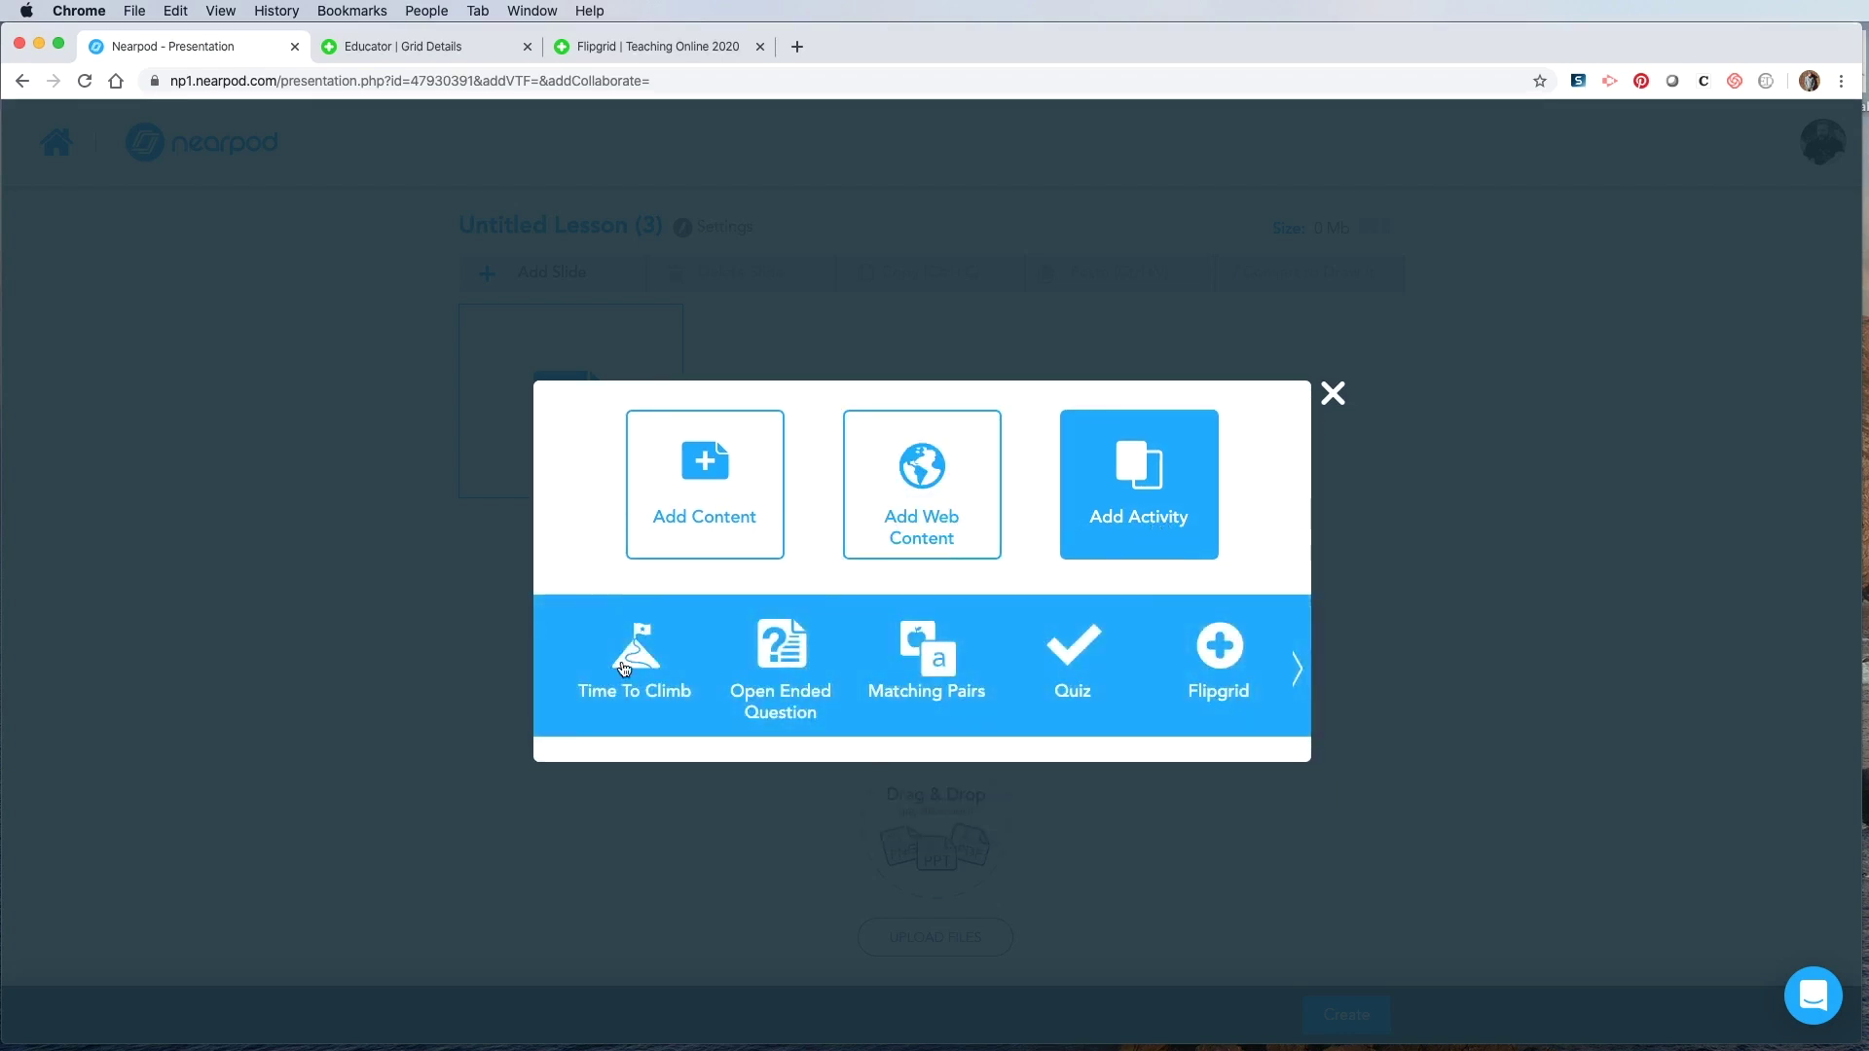
left_click(1220, 659)
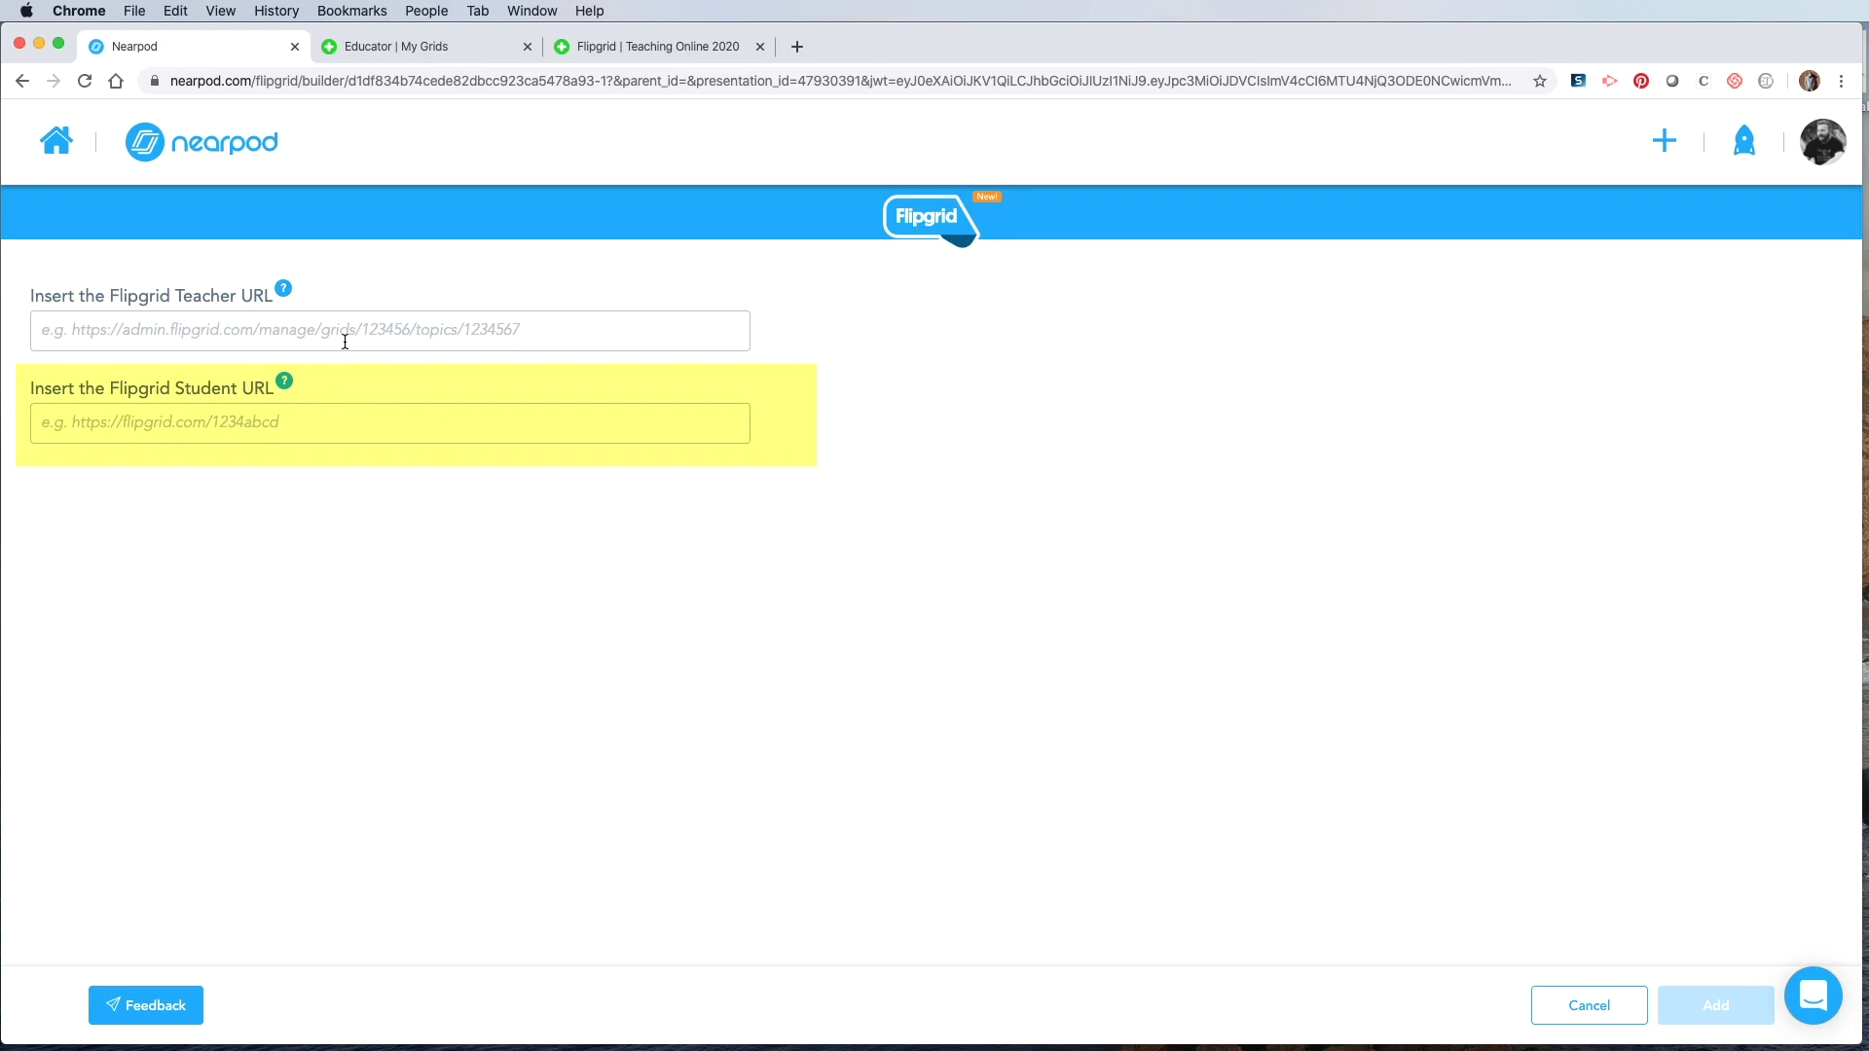
Step: Switch to the Flipgrid 'Educator | My Grids' tab listing the three grids
left_click(422, 44)
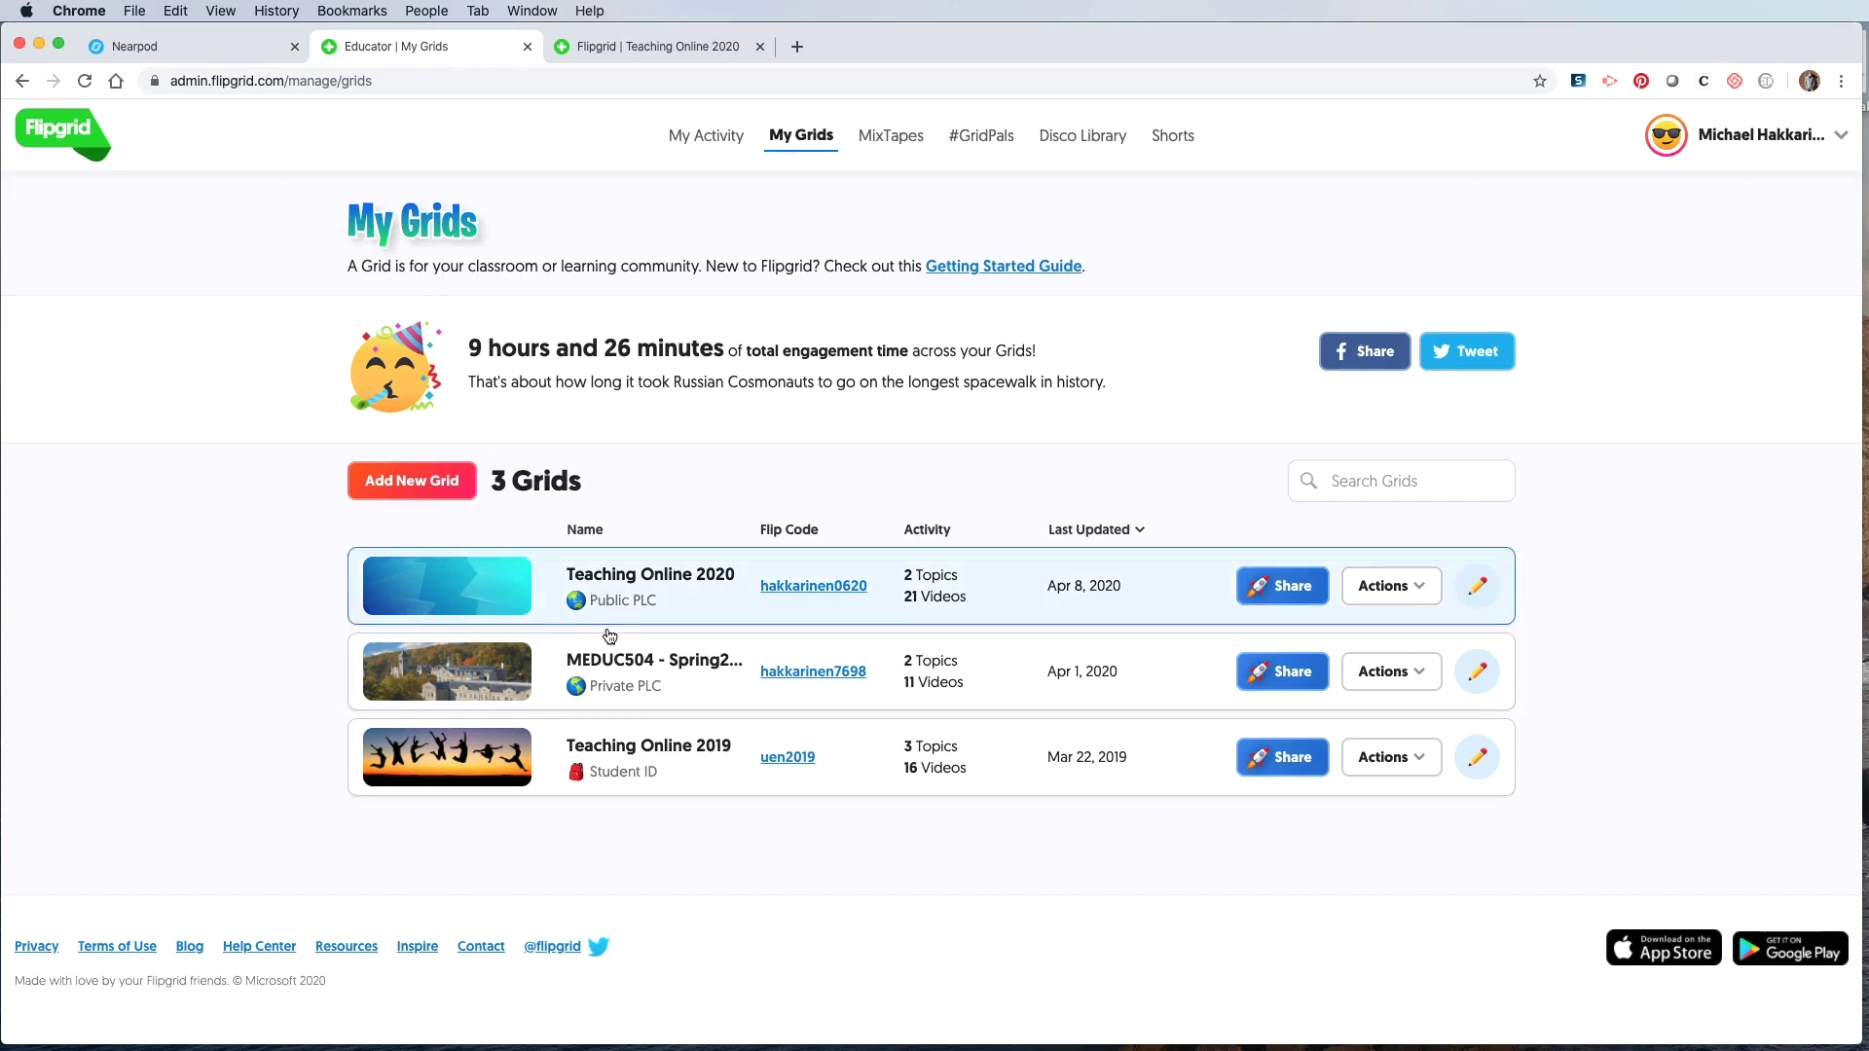
Step: Open the 'Tell Us About Collaboration!' topic in the Teaching Online 2020 grid and select its URL
left_click(685, 585)
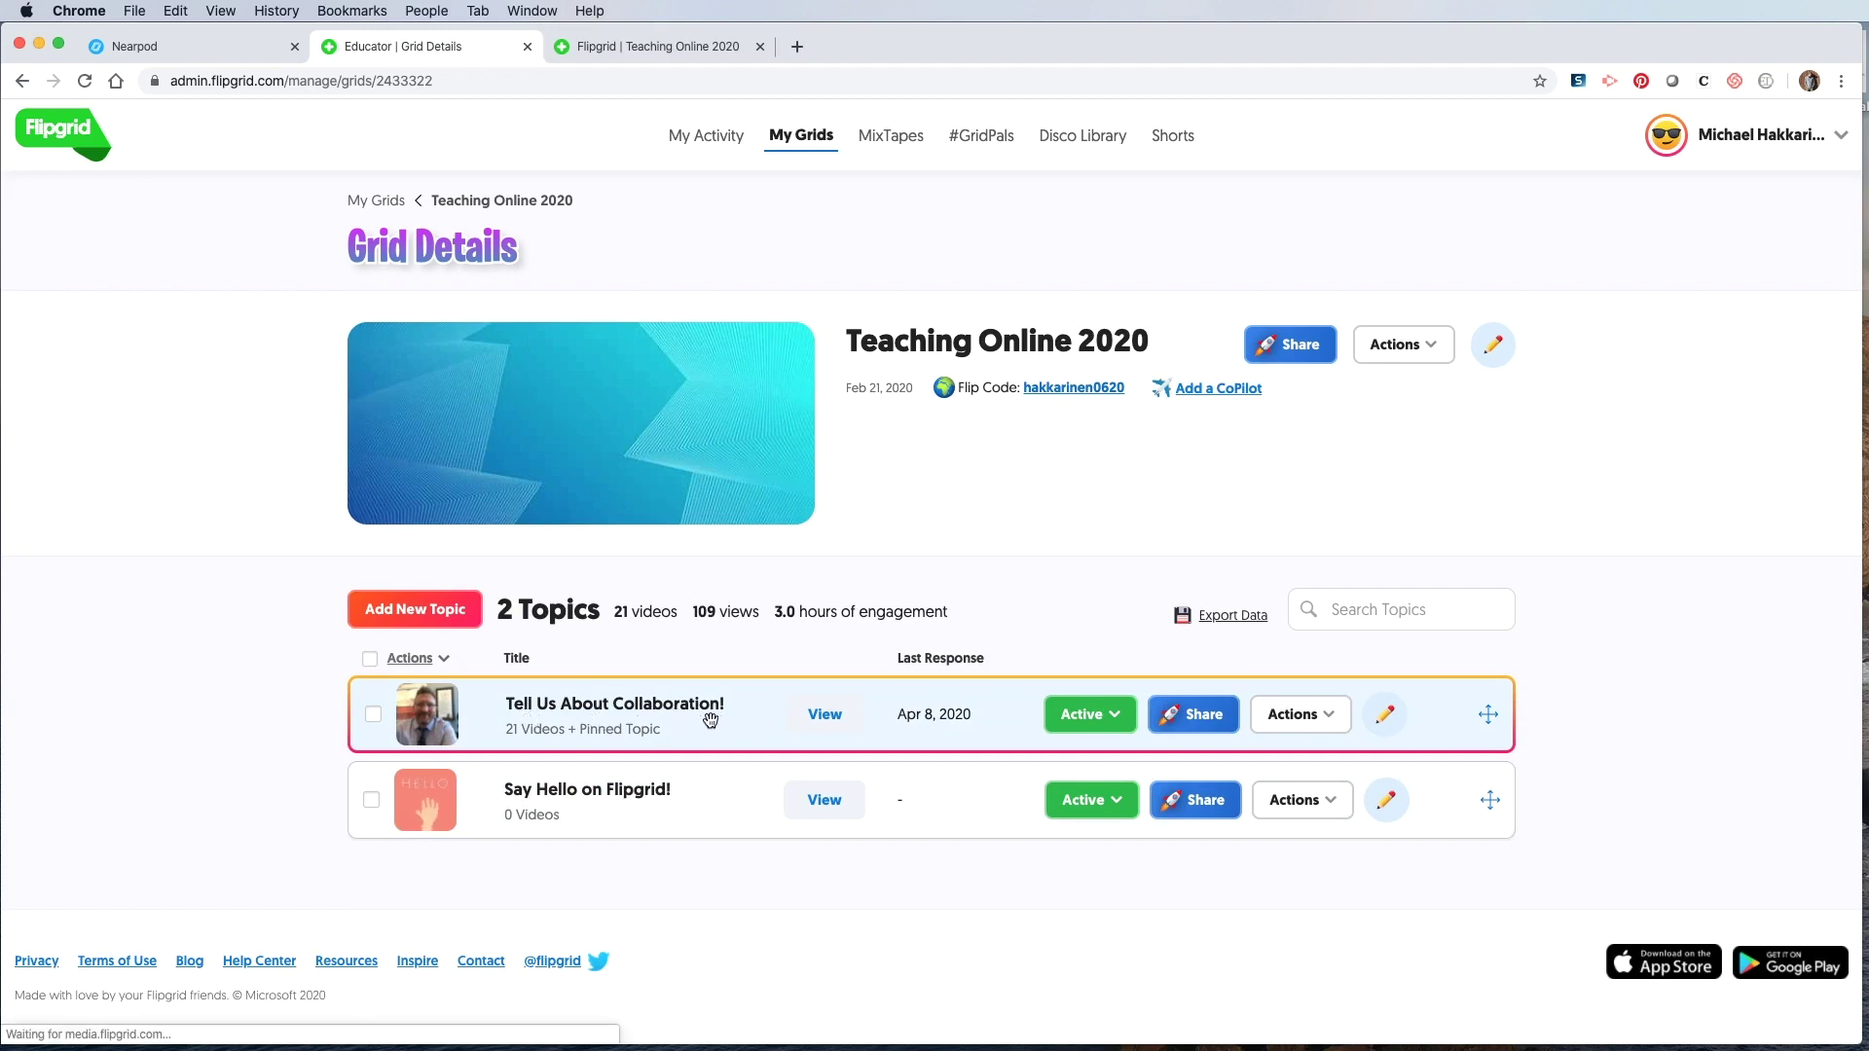
left_click(711, 719)
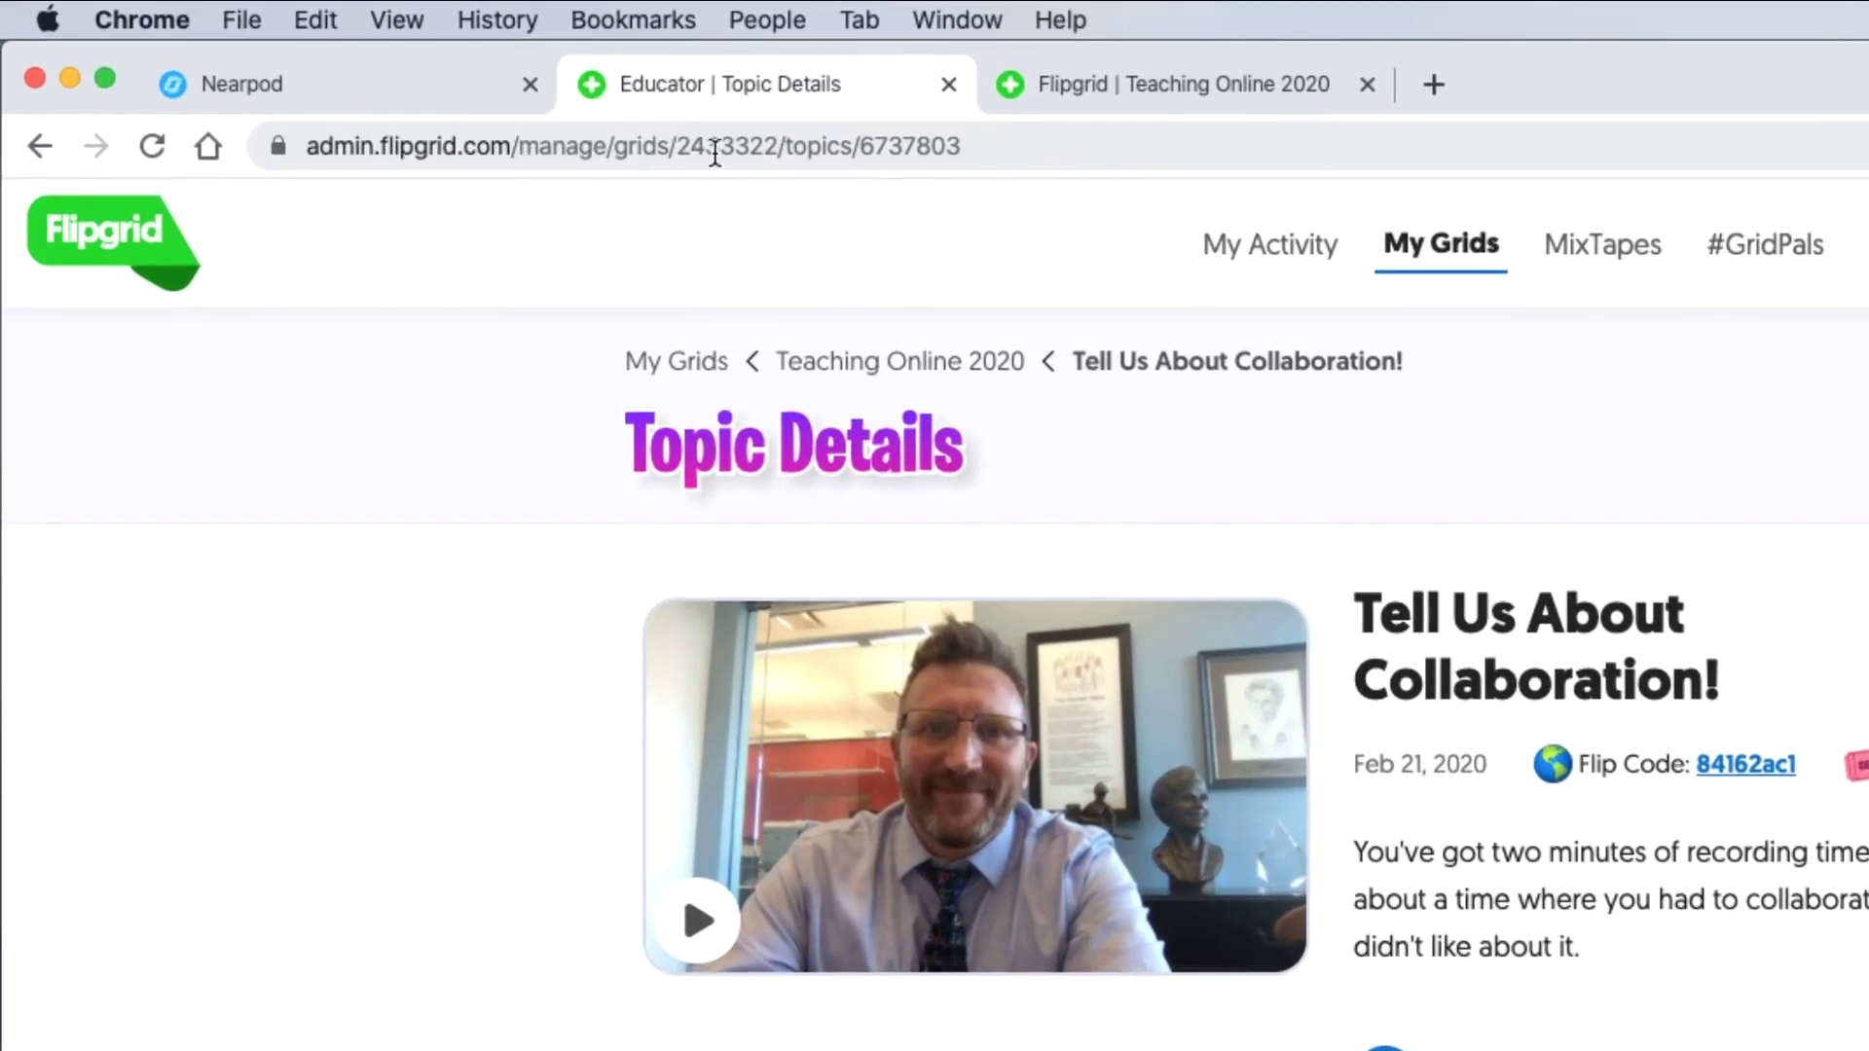
left_click(1024, 153)
key("super+c")
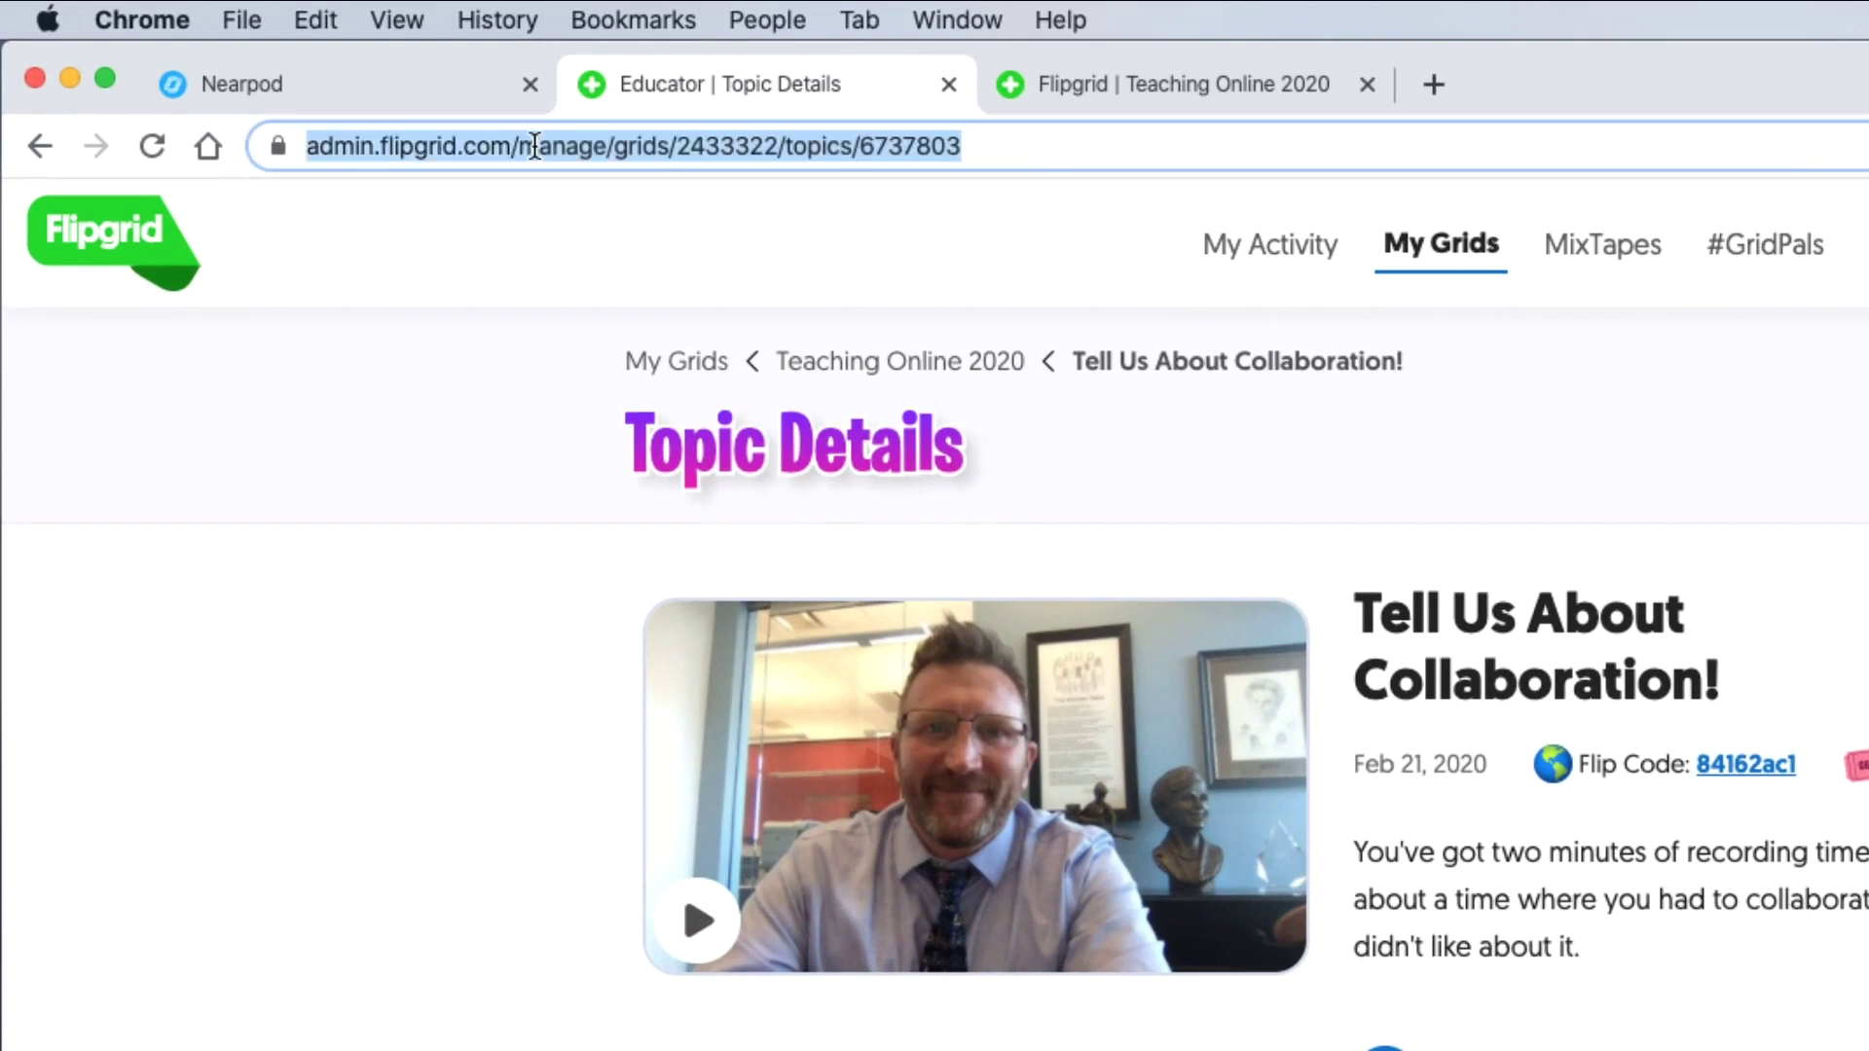
Step: Paste the topic's admin address into Nearpod's Flipgrid Teacher URL field
left_click(350, 82)
left_click(353, 587)
key("super+v")
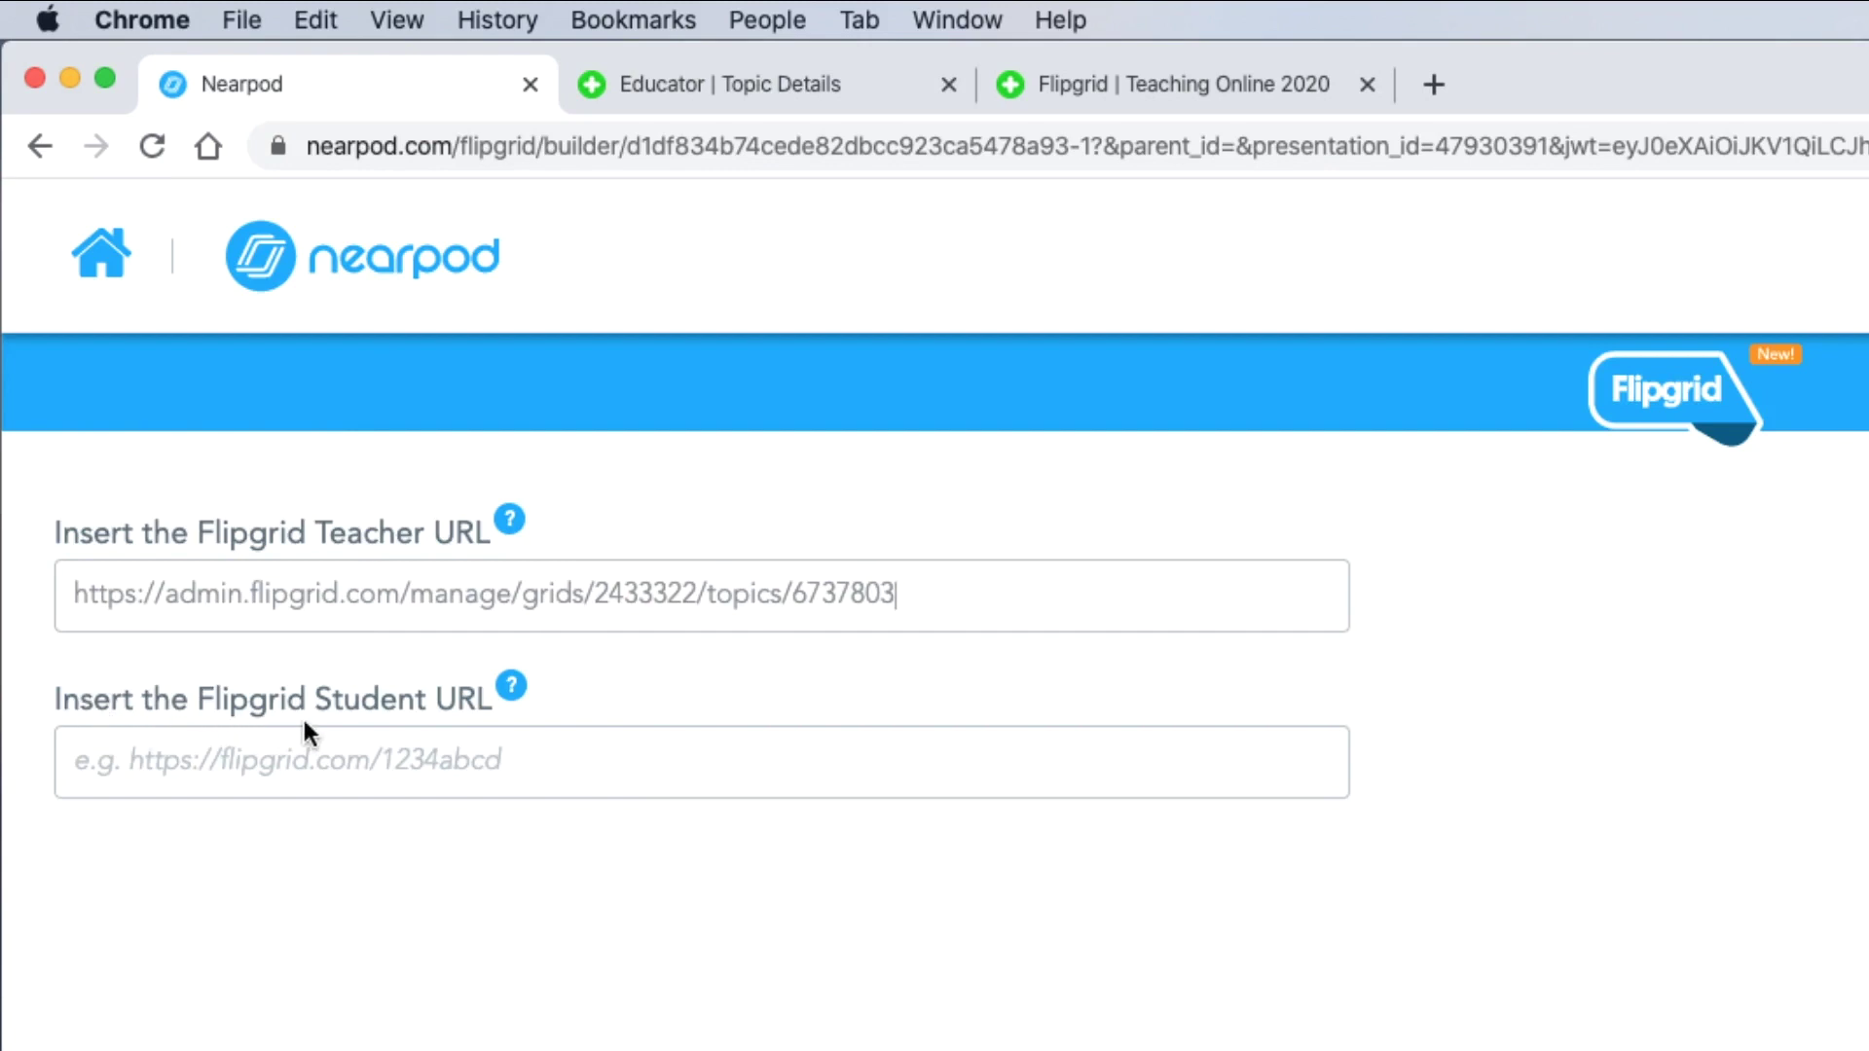
left_click(773, 88)
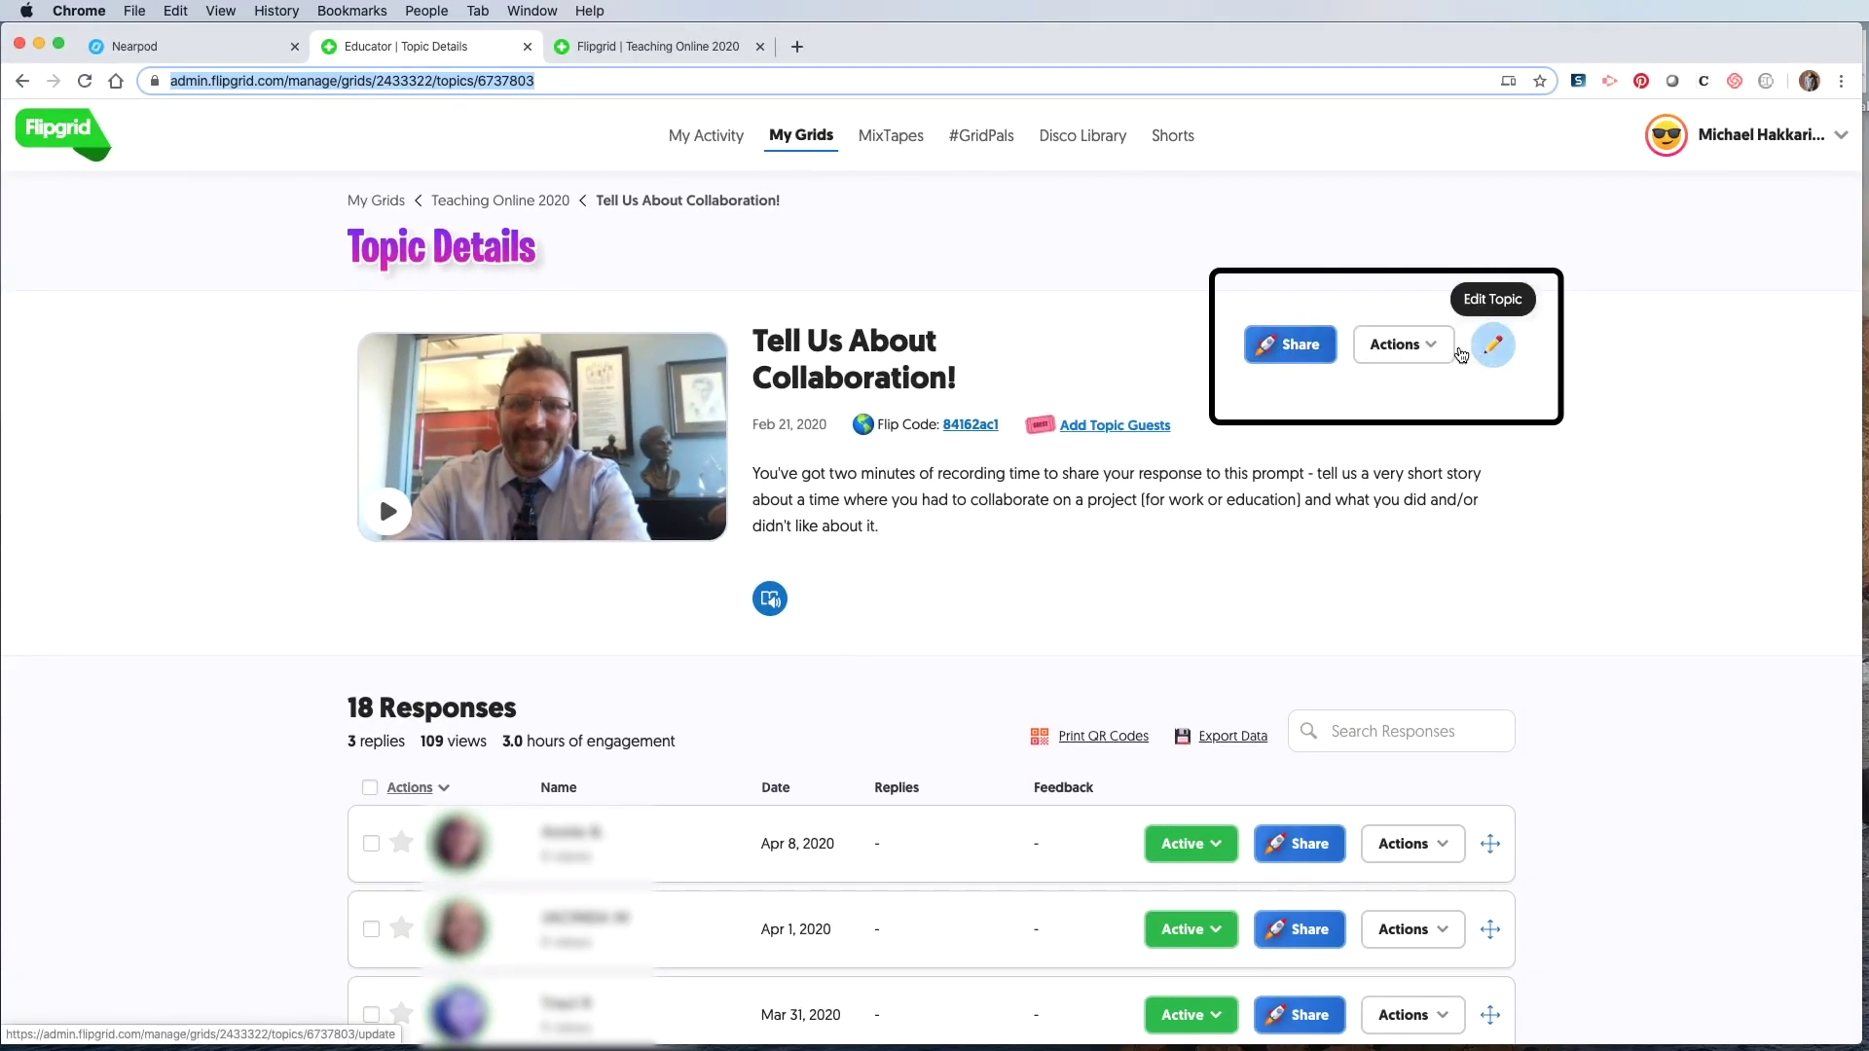
left_click(1304, 346)
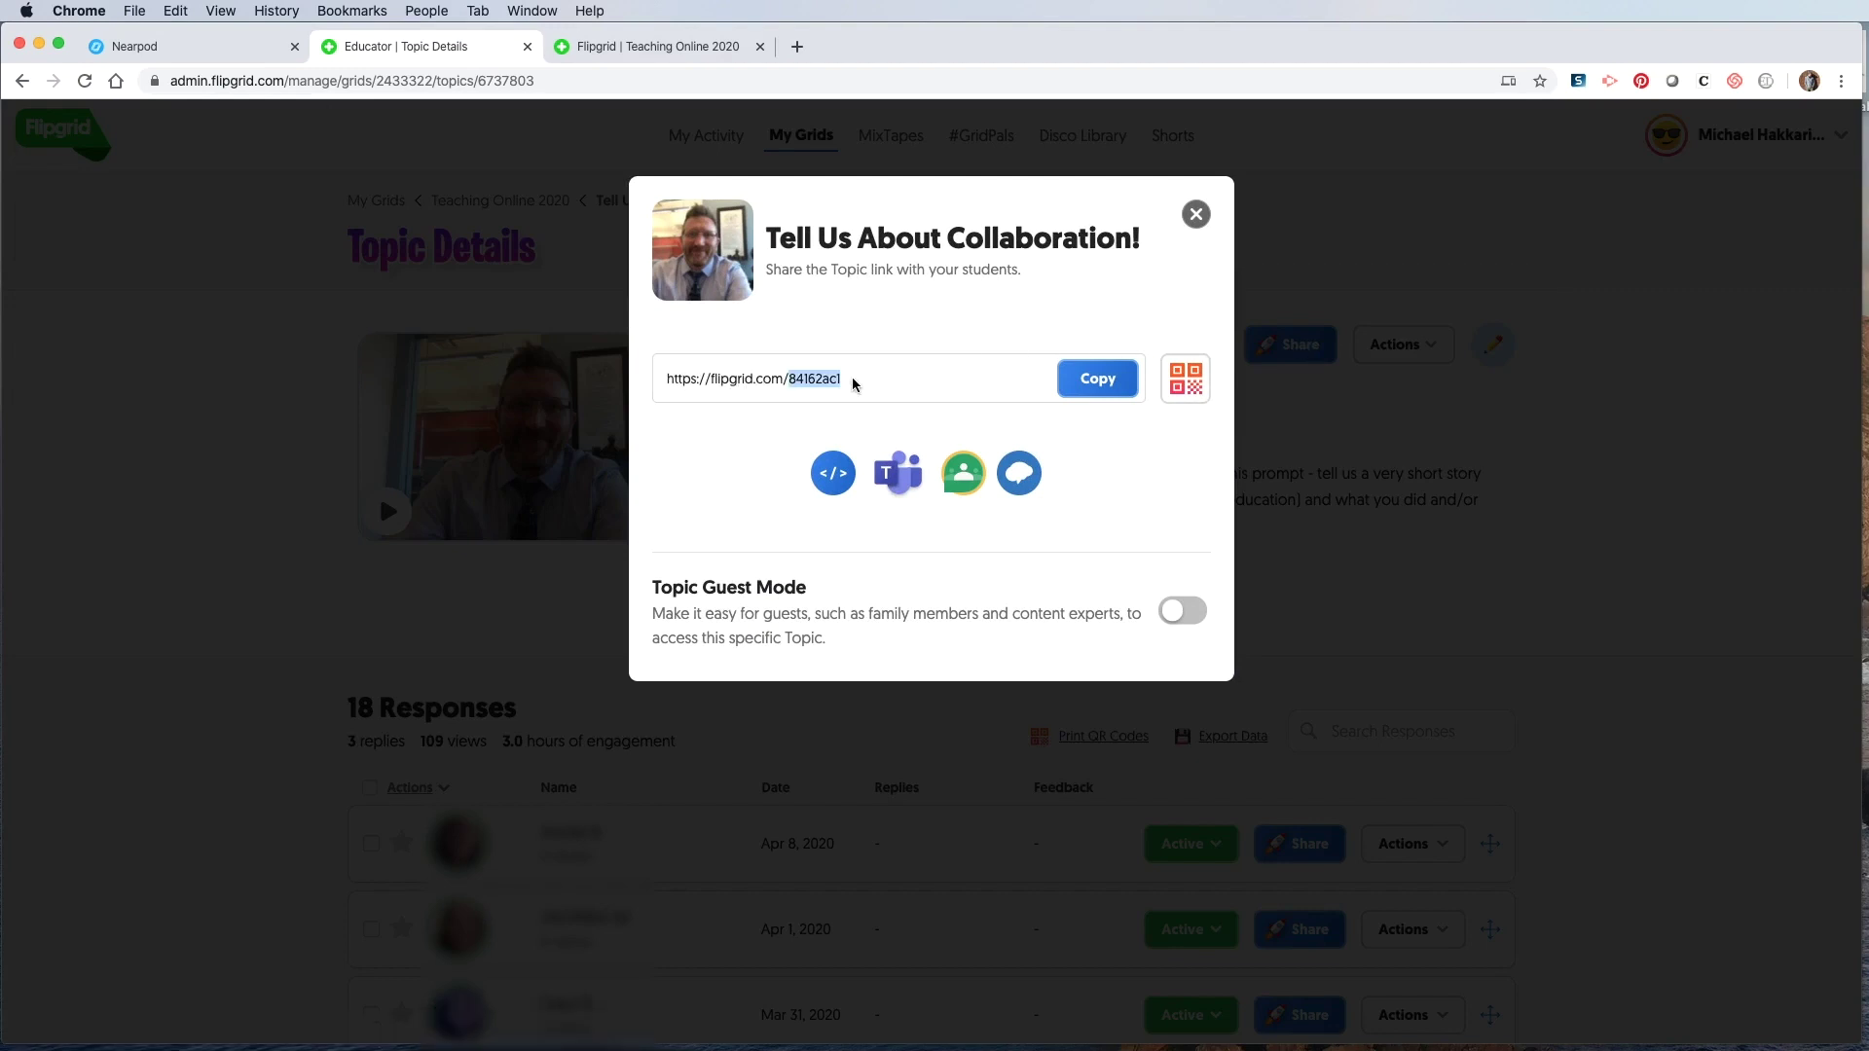
left_click(885, 376)
left_click_drag(885, 376, 665, 381)
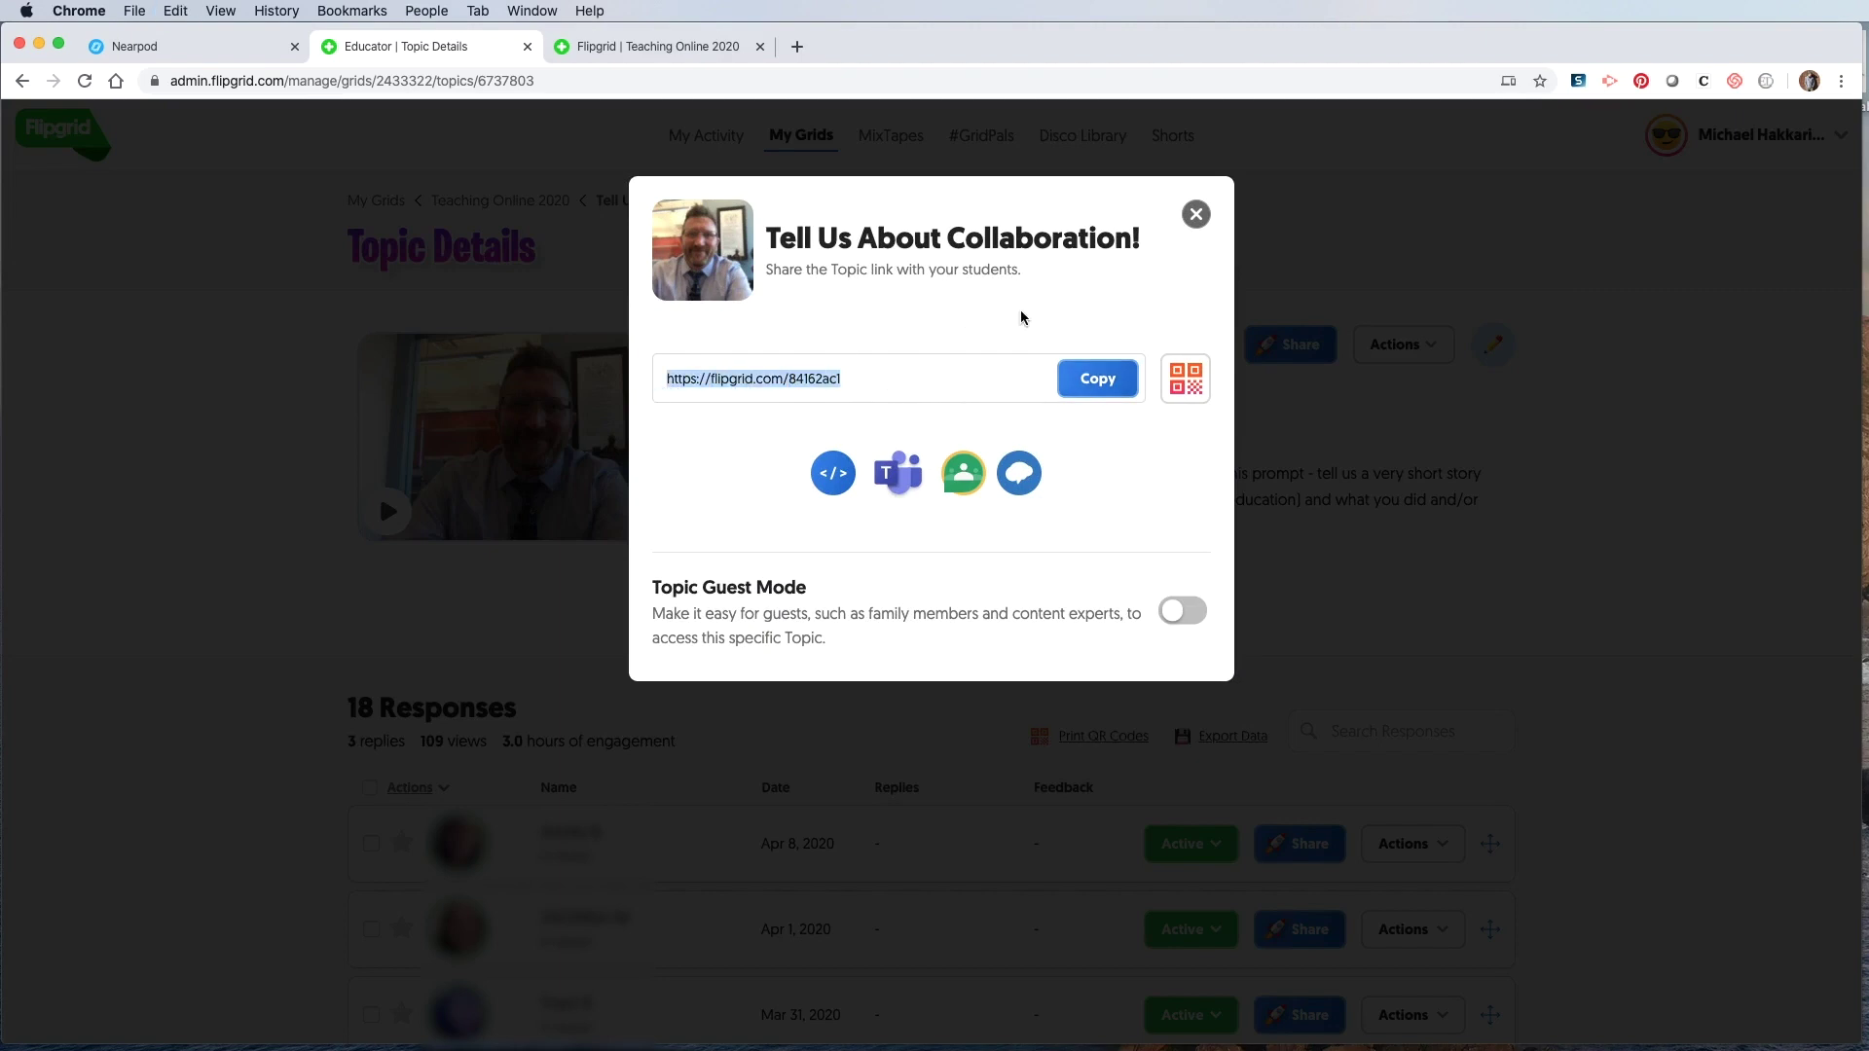
right_click(793, 376)
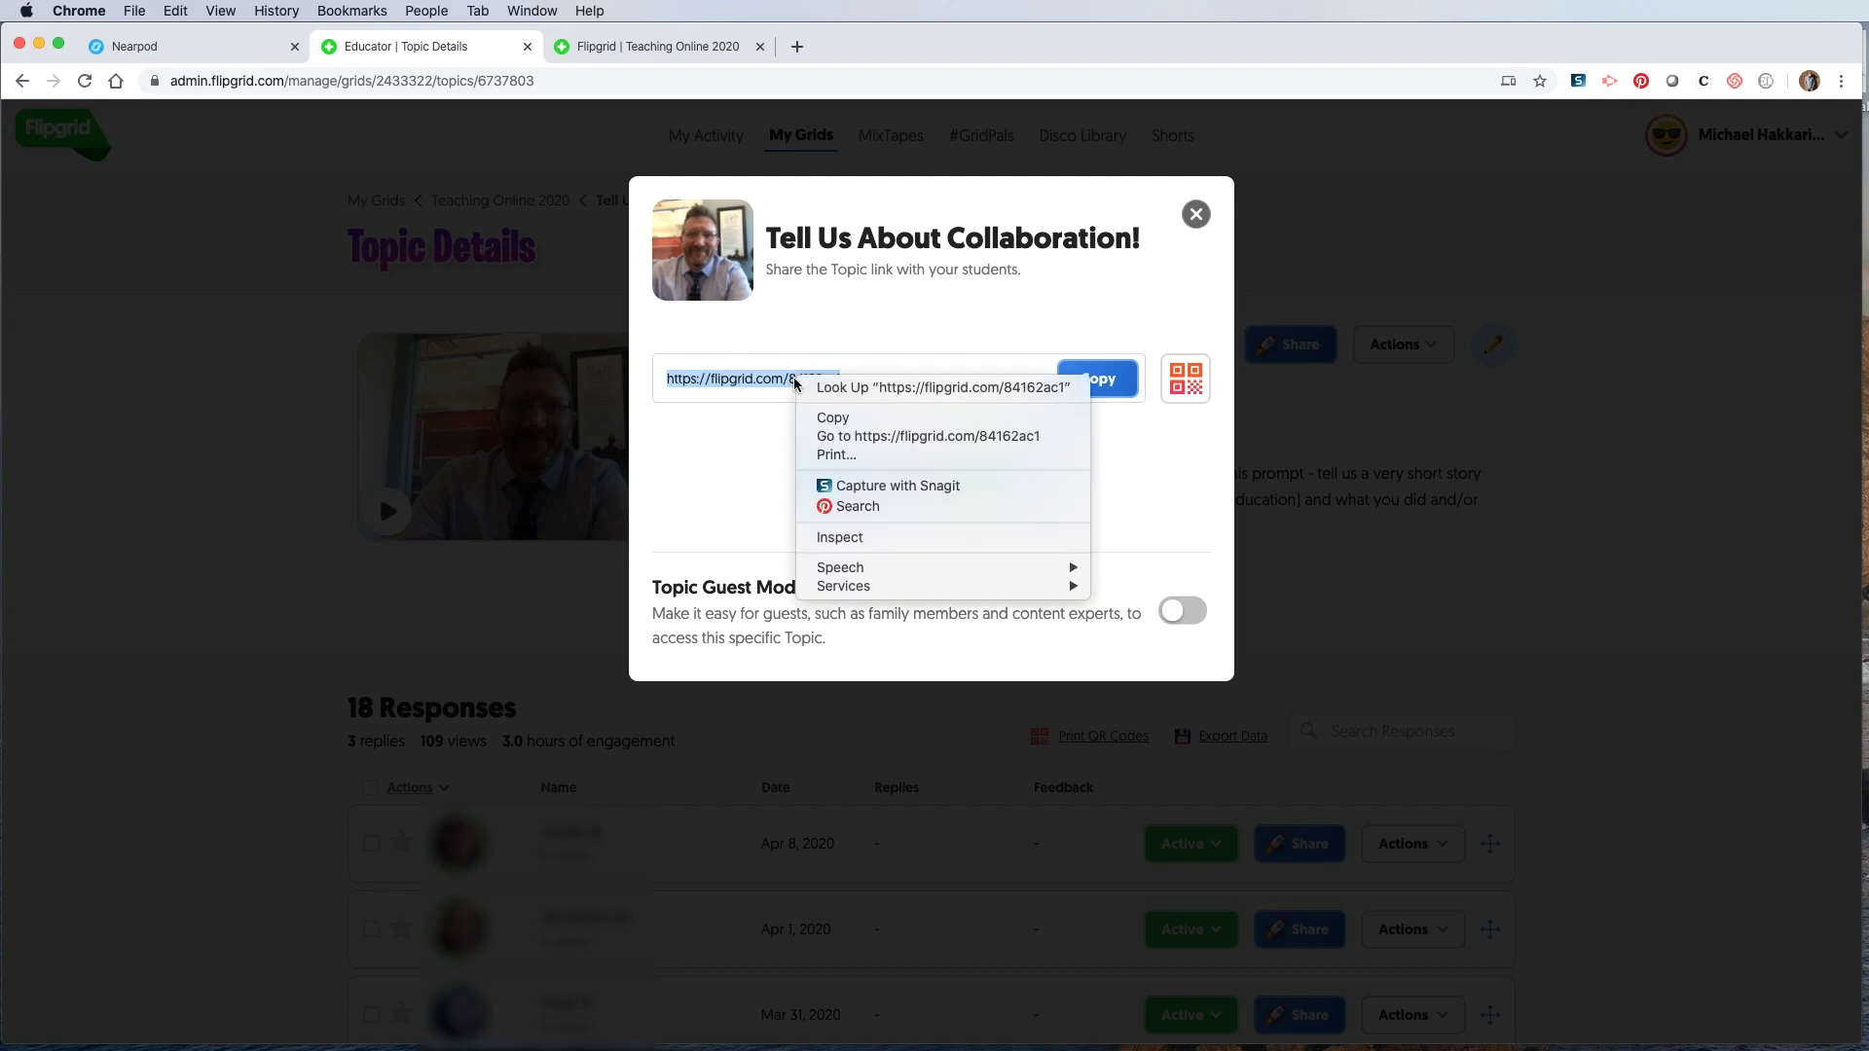
left_click(1196, 215)
left_click(1196, 214)
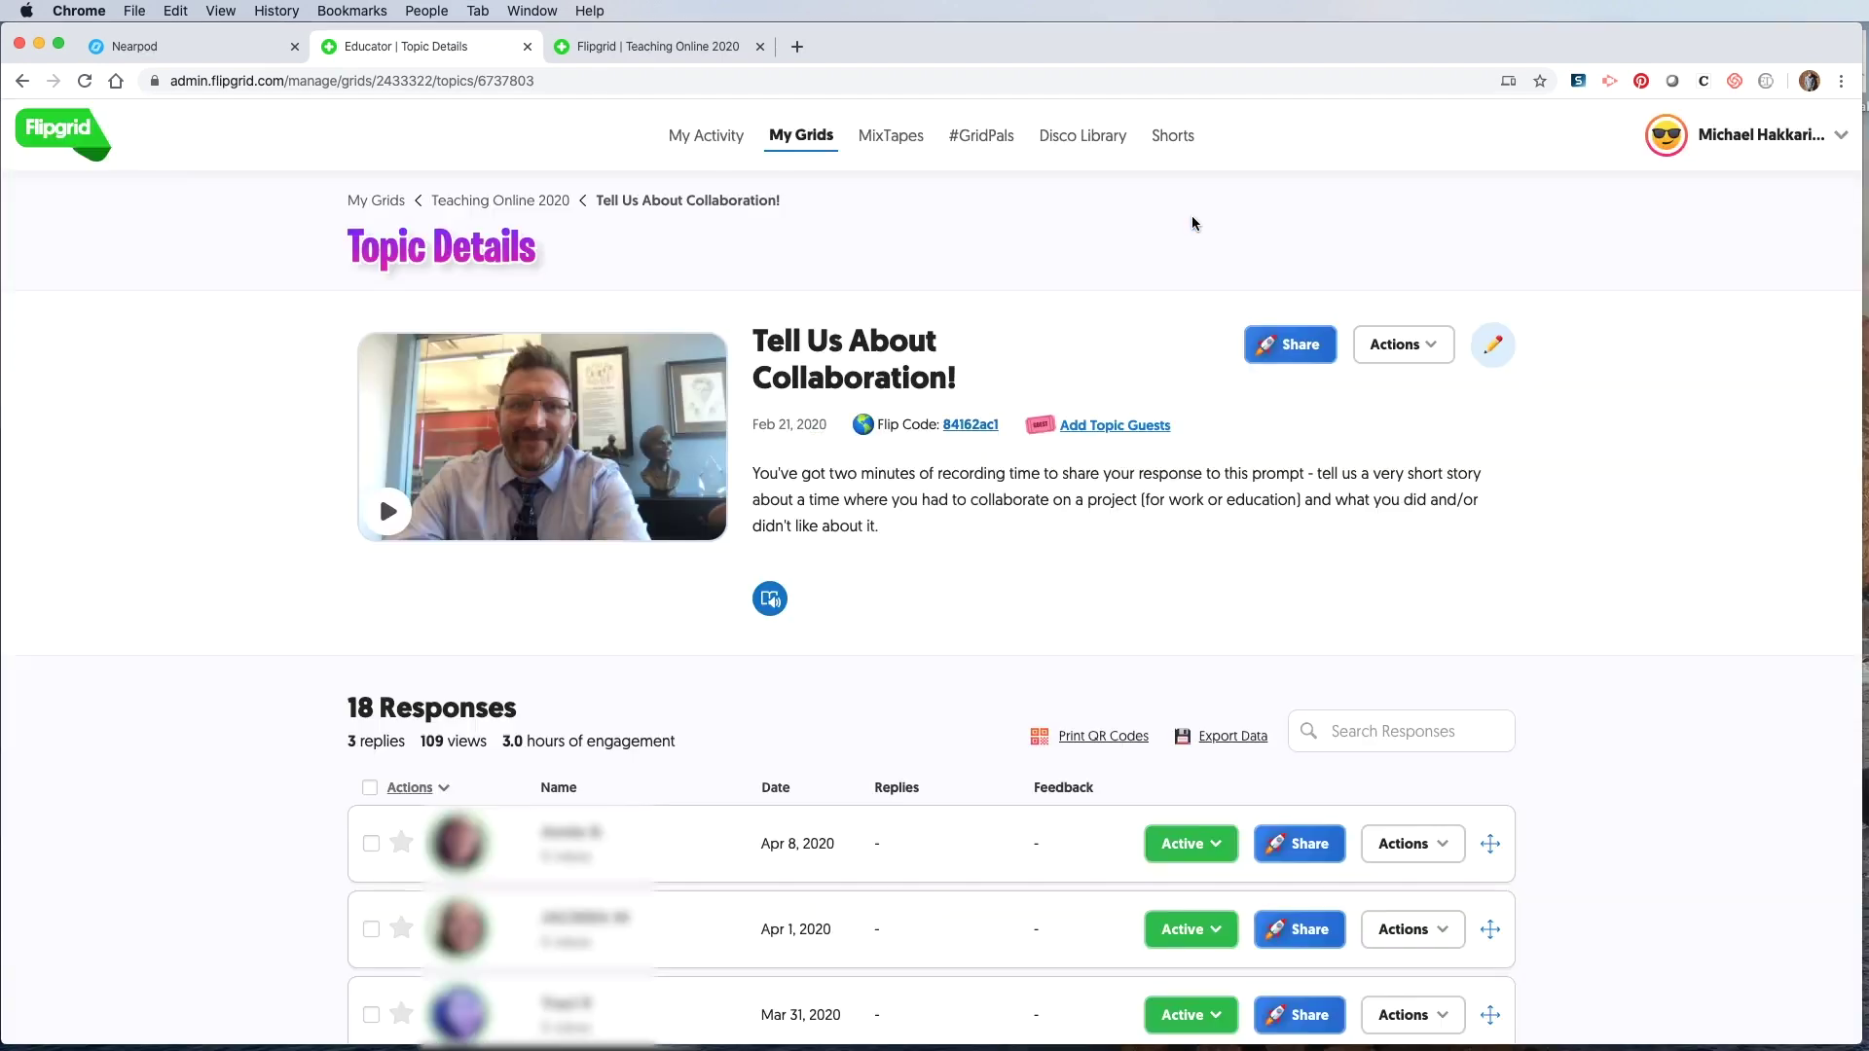
left_click(193, 51)
Step: Paste the student link into the Student URL field and add the Flipgrid slide
right_click(109, 408)
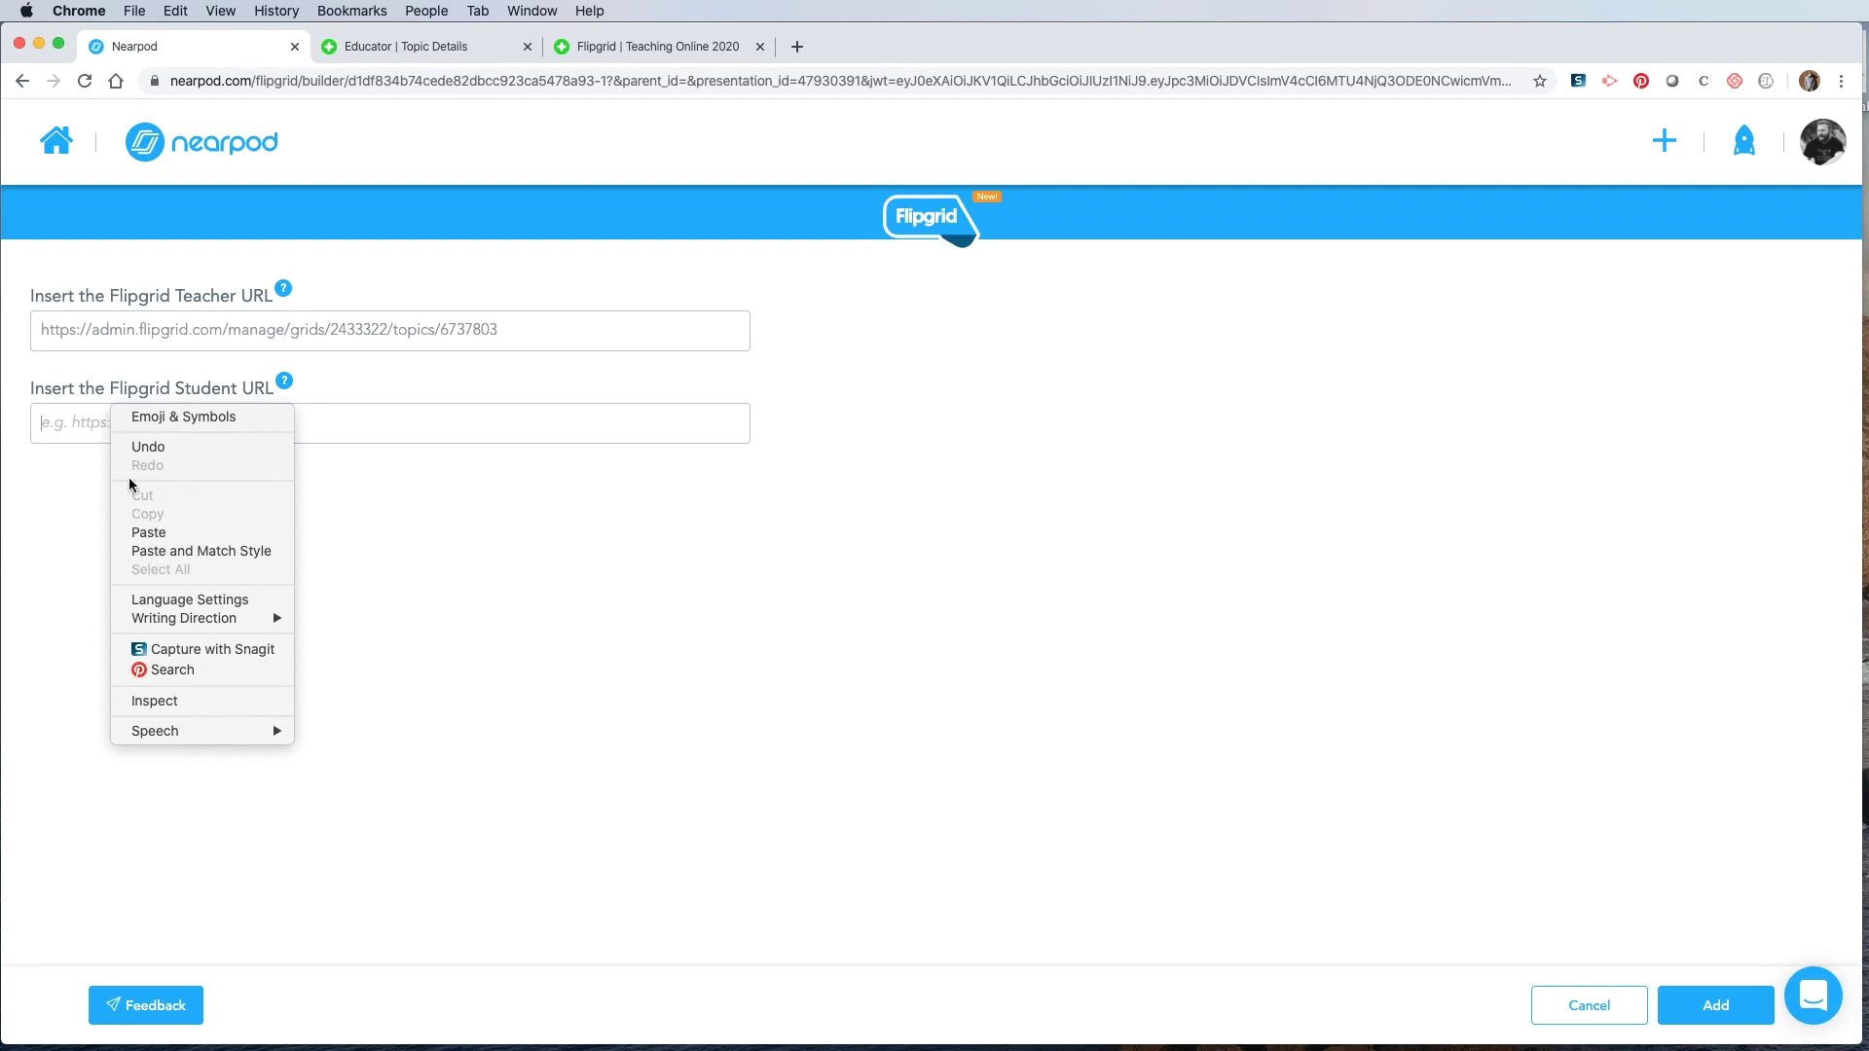
left_click(155, 533)
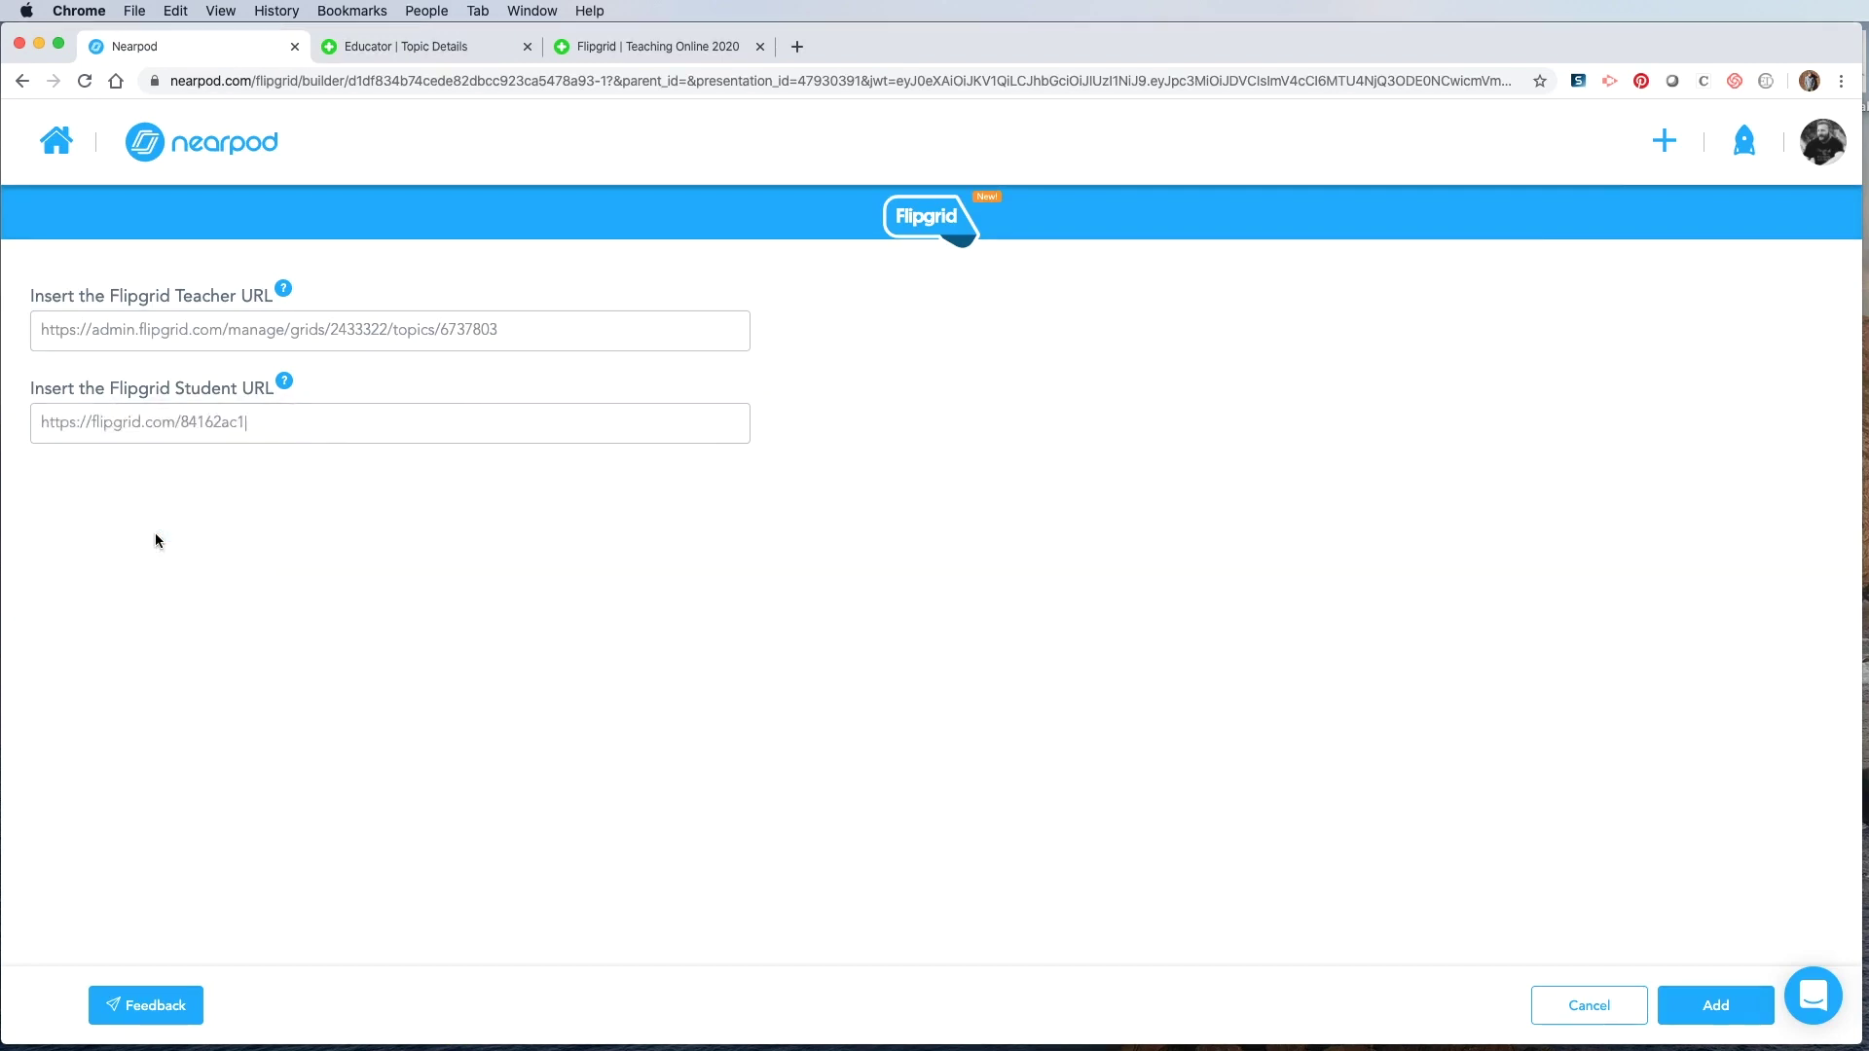
left_click(1728, 1007)
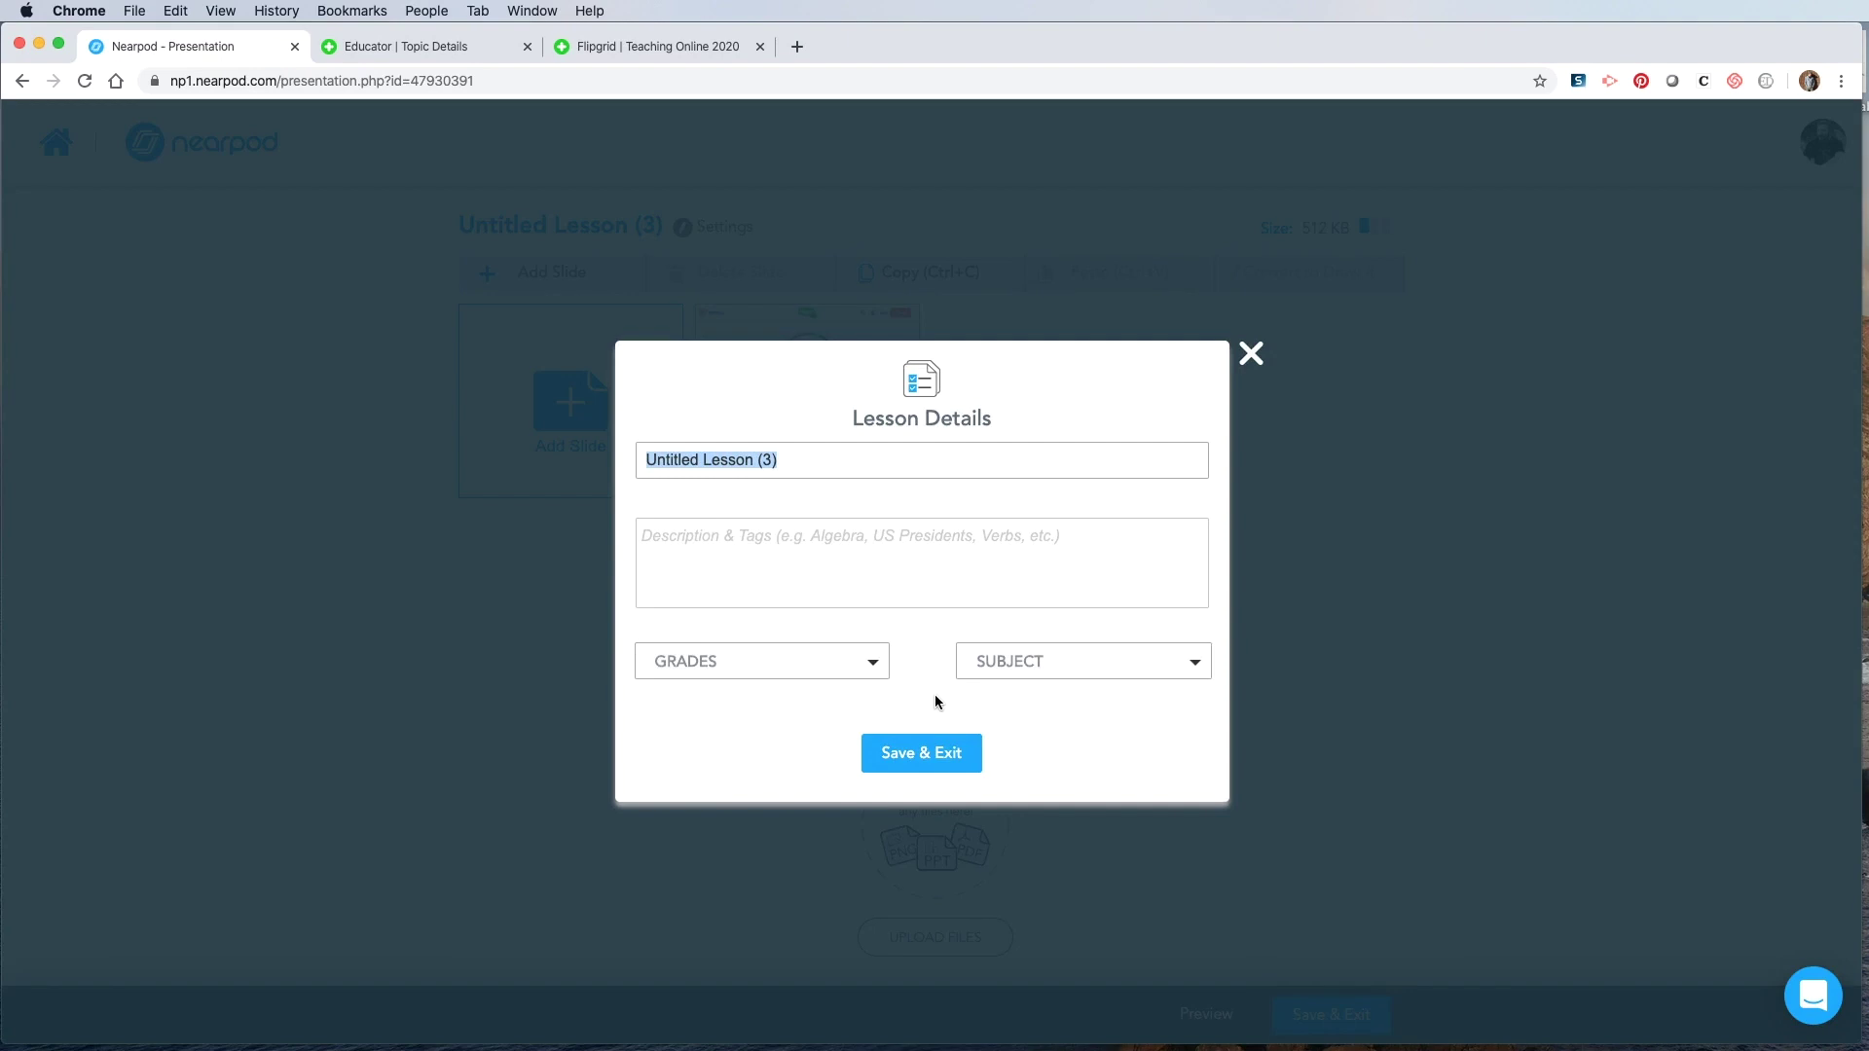
Step: Title the lesson 'Flipgrid Demo' with grade PD and subject Professional Development, then save and exit
type("Flipgrid Demo")
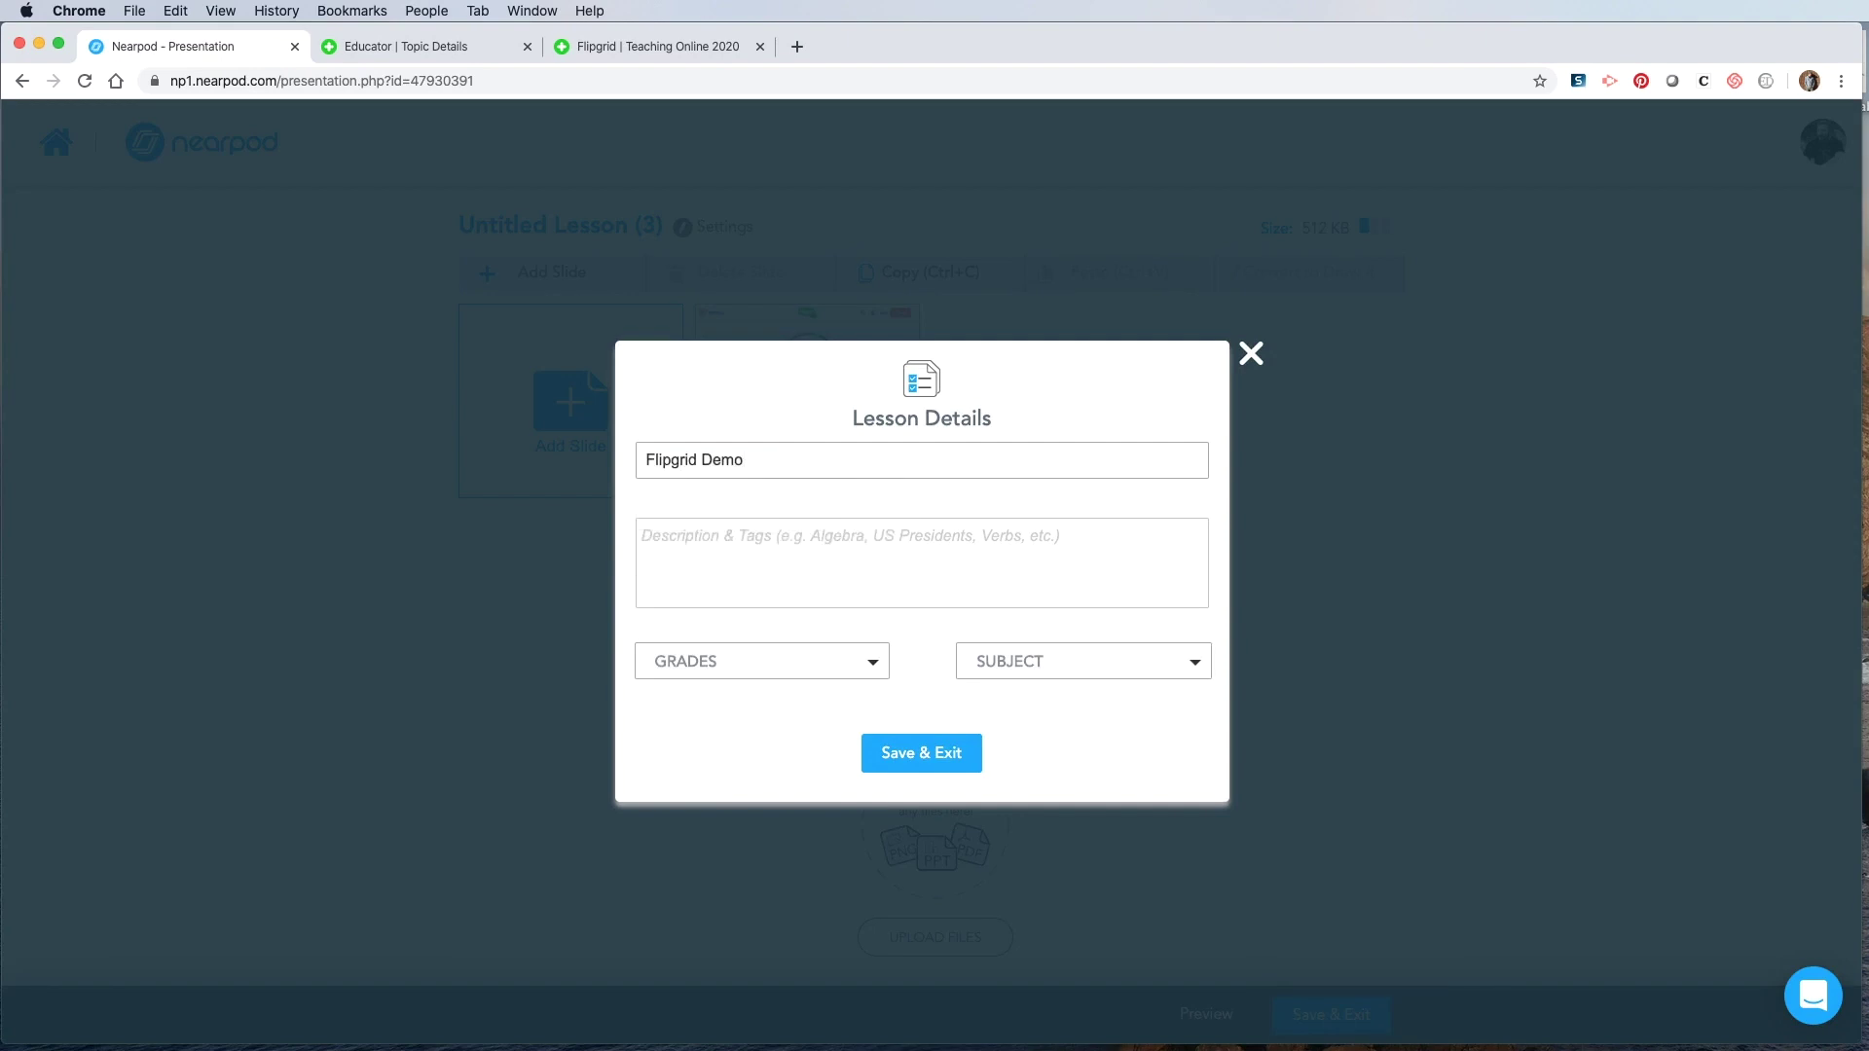
left_click(769, 662)
left_click(795, 596)
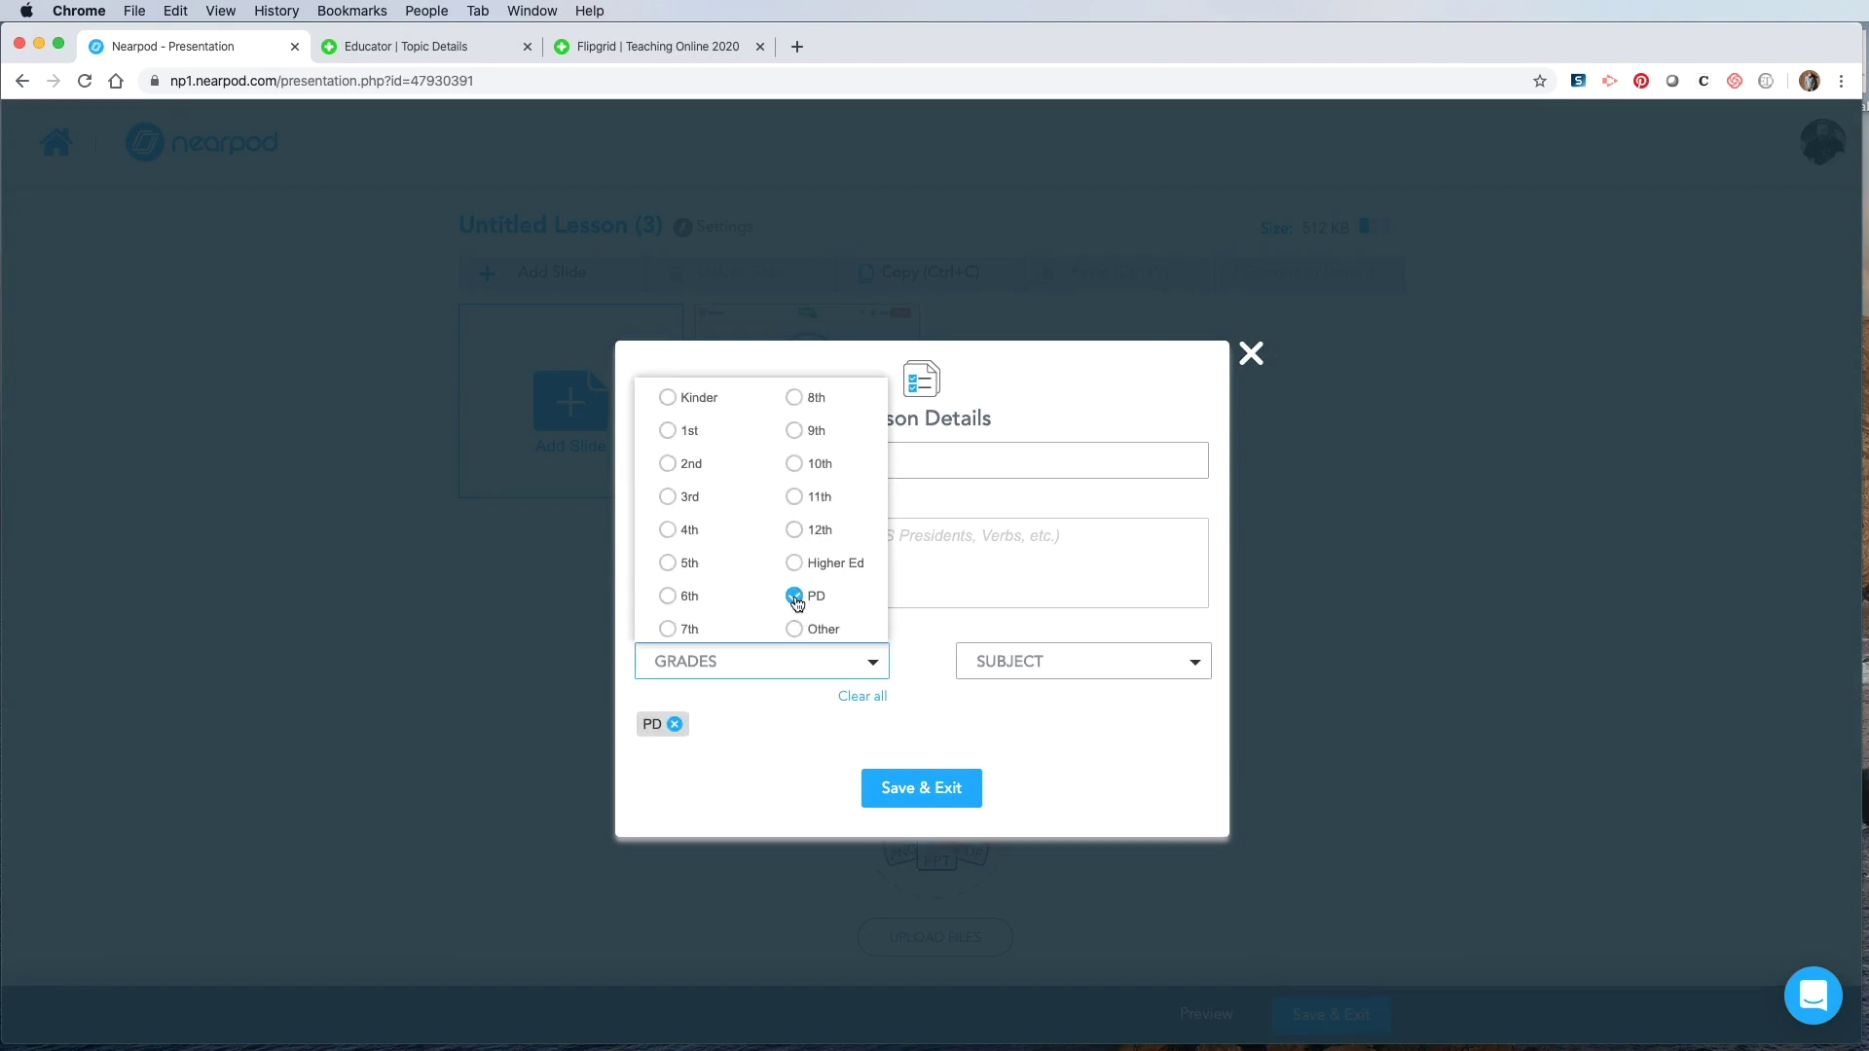
left_click(1147, 671)
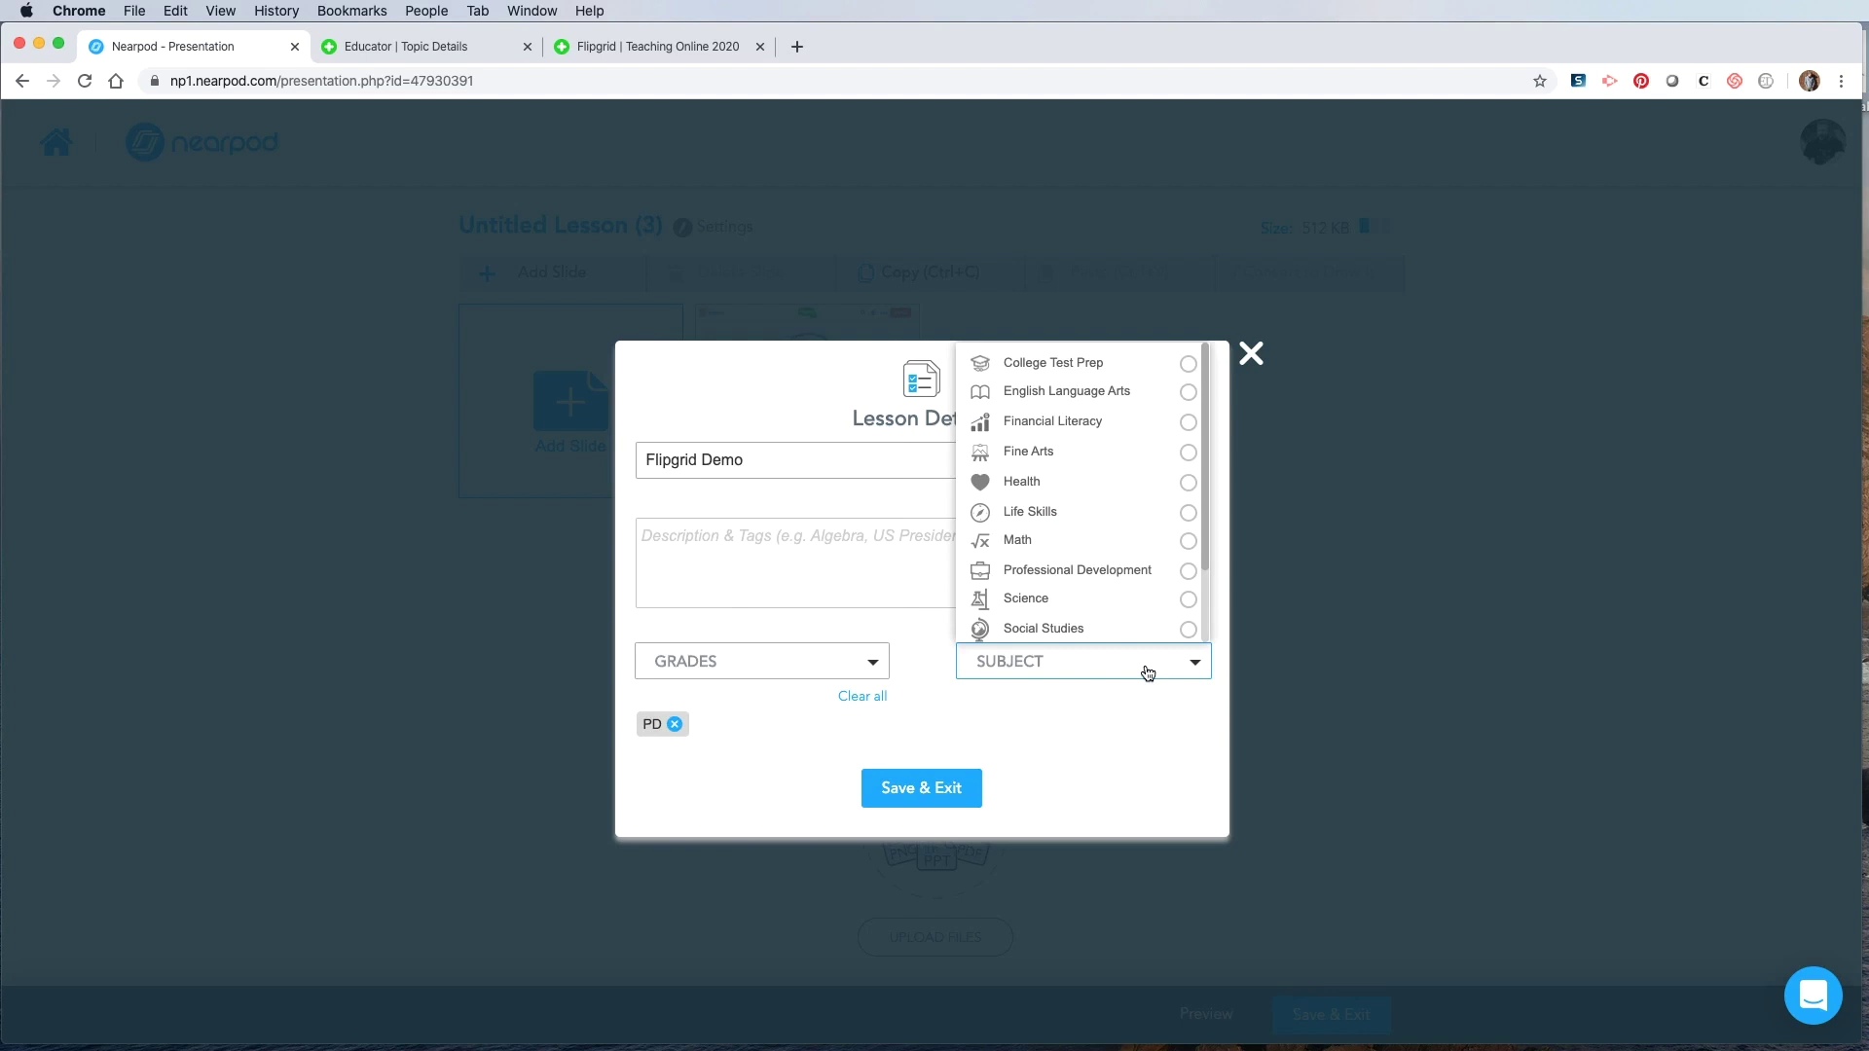
left_click(1187, 572)
left_click(952, 790)
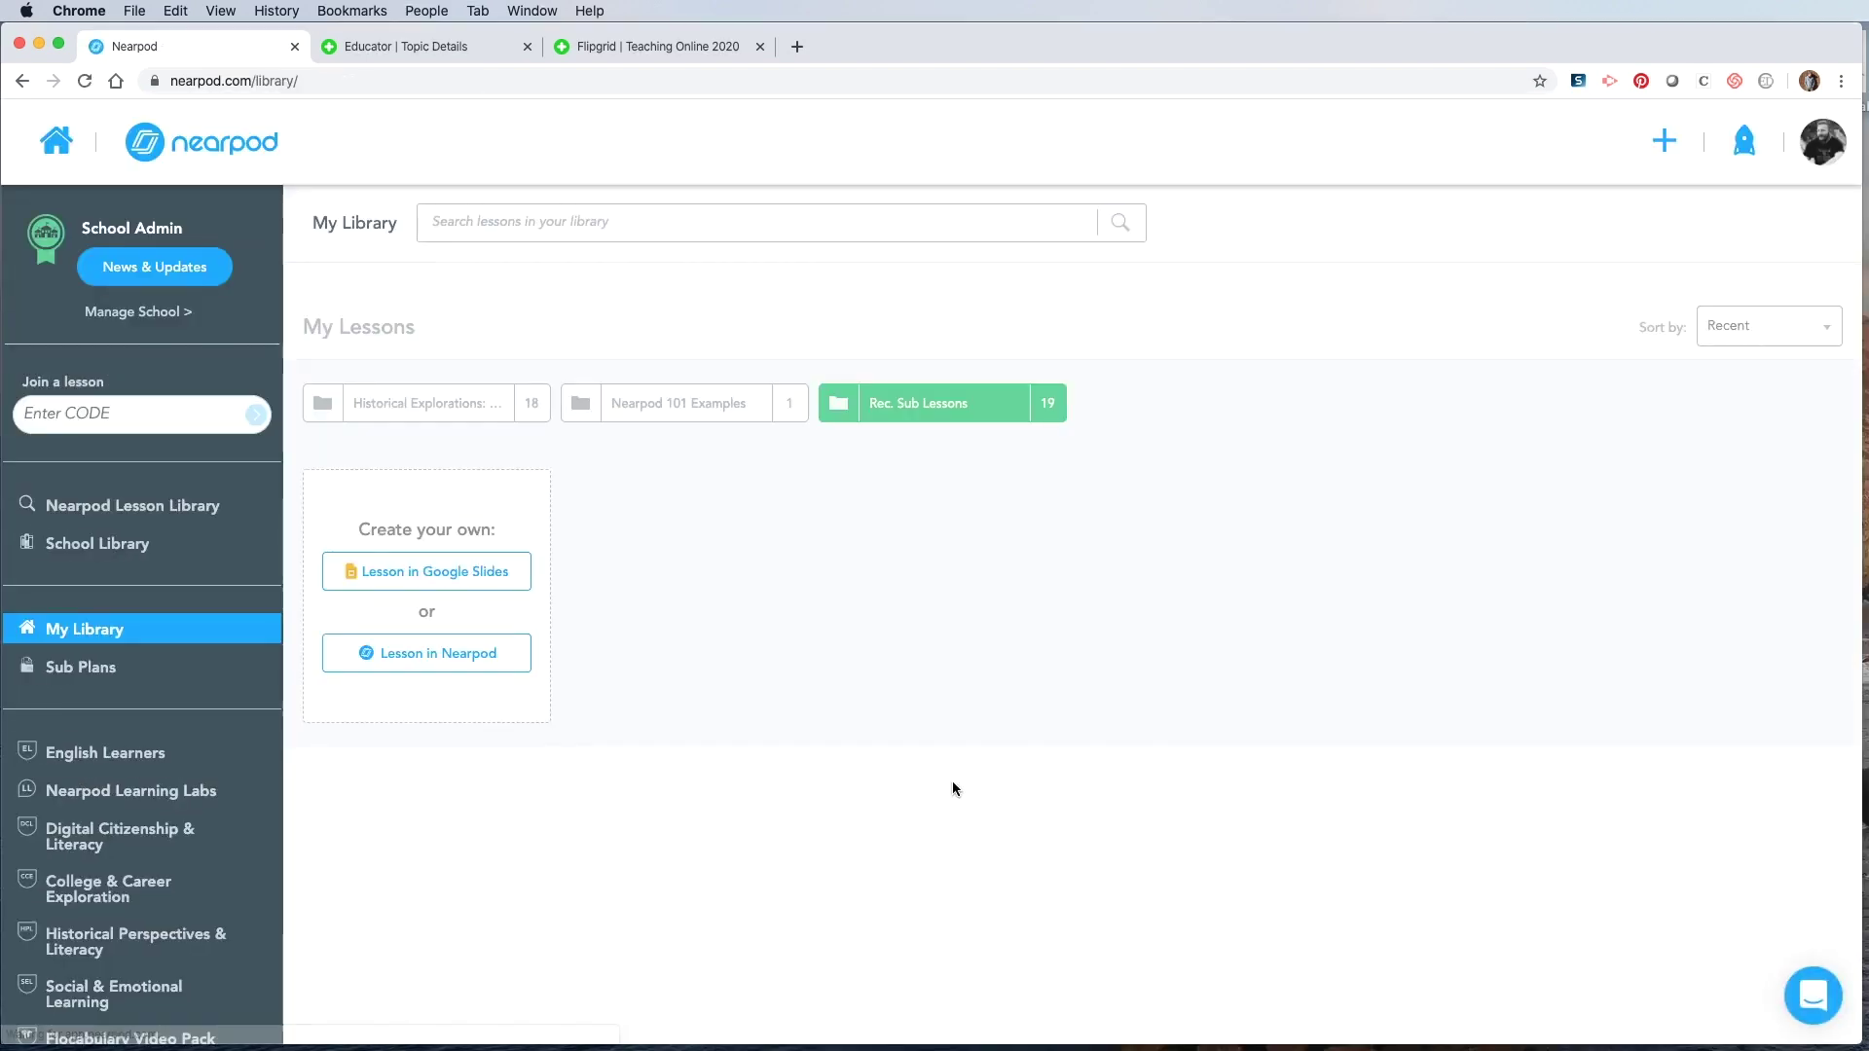
Step: Open the Flipgrid Demo lesson in preview
mouse_move(775, 598)
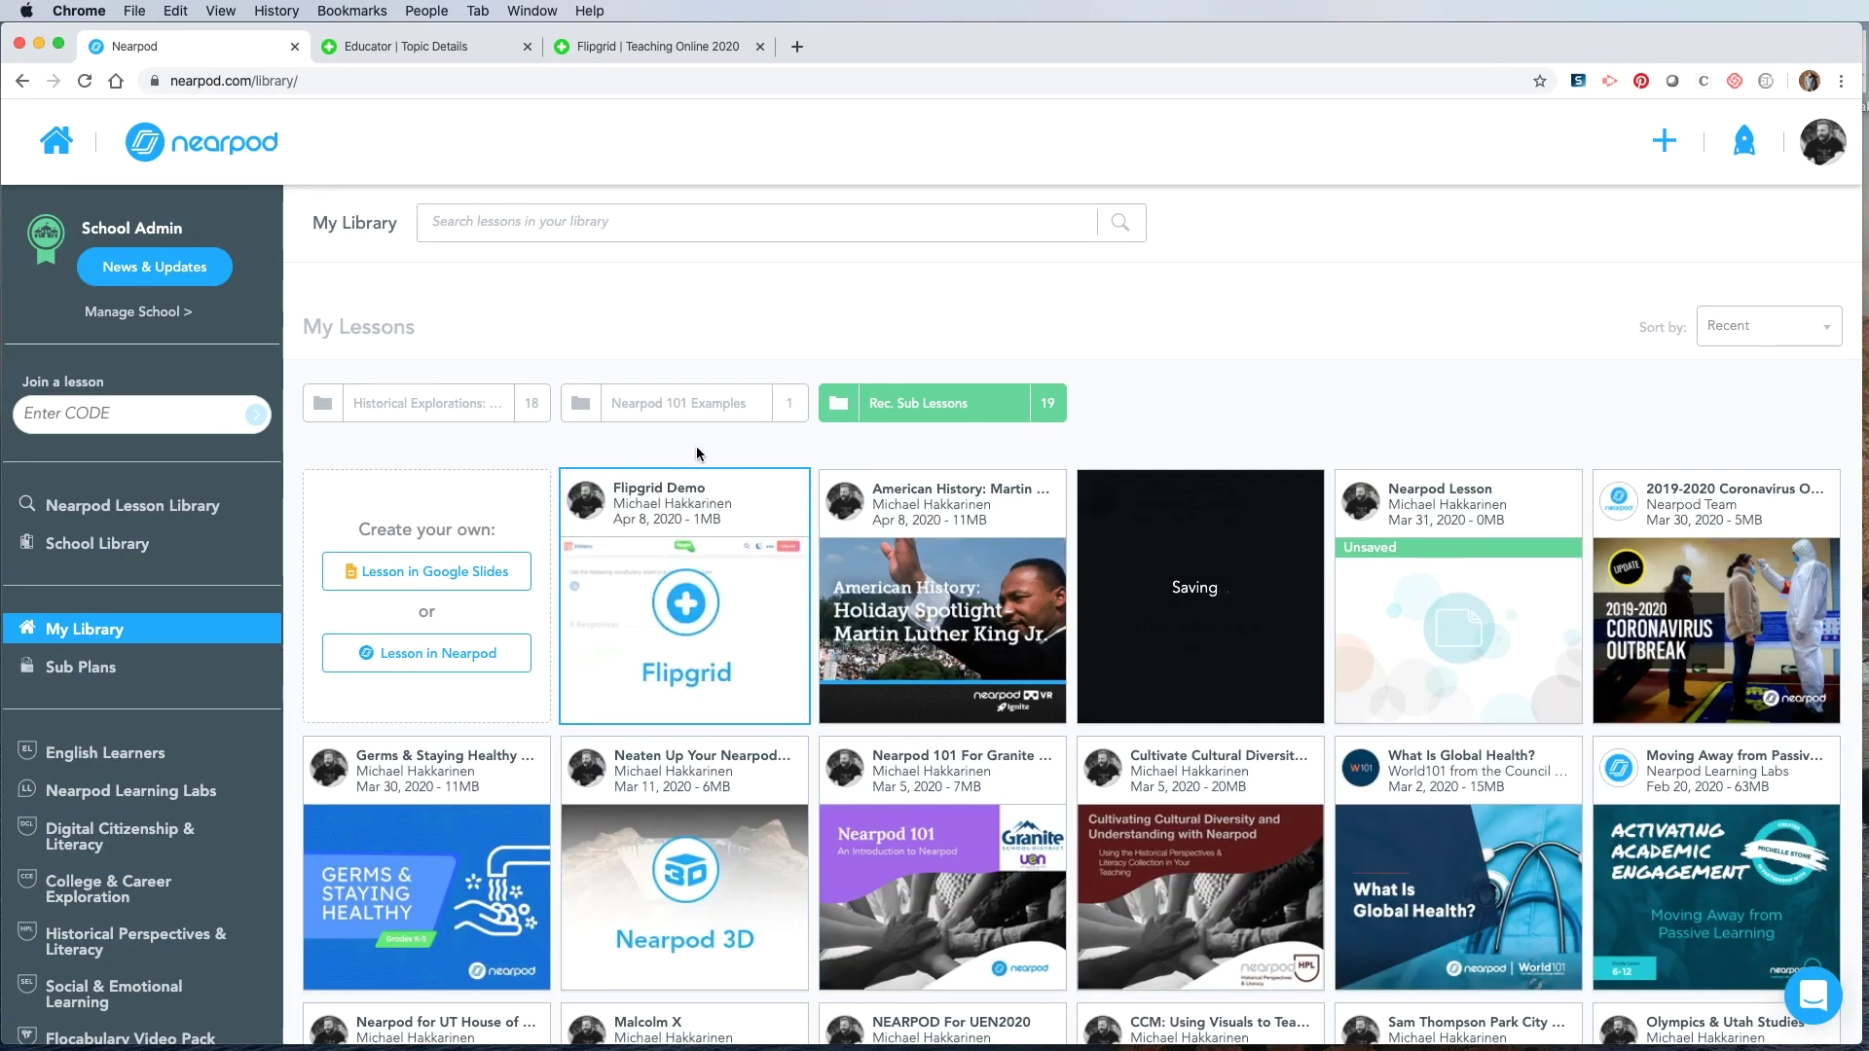
mouse_move(697, 477)
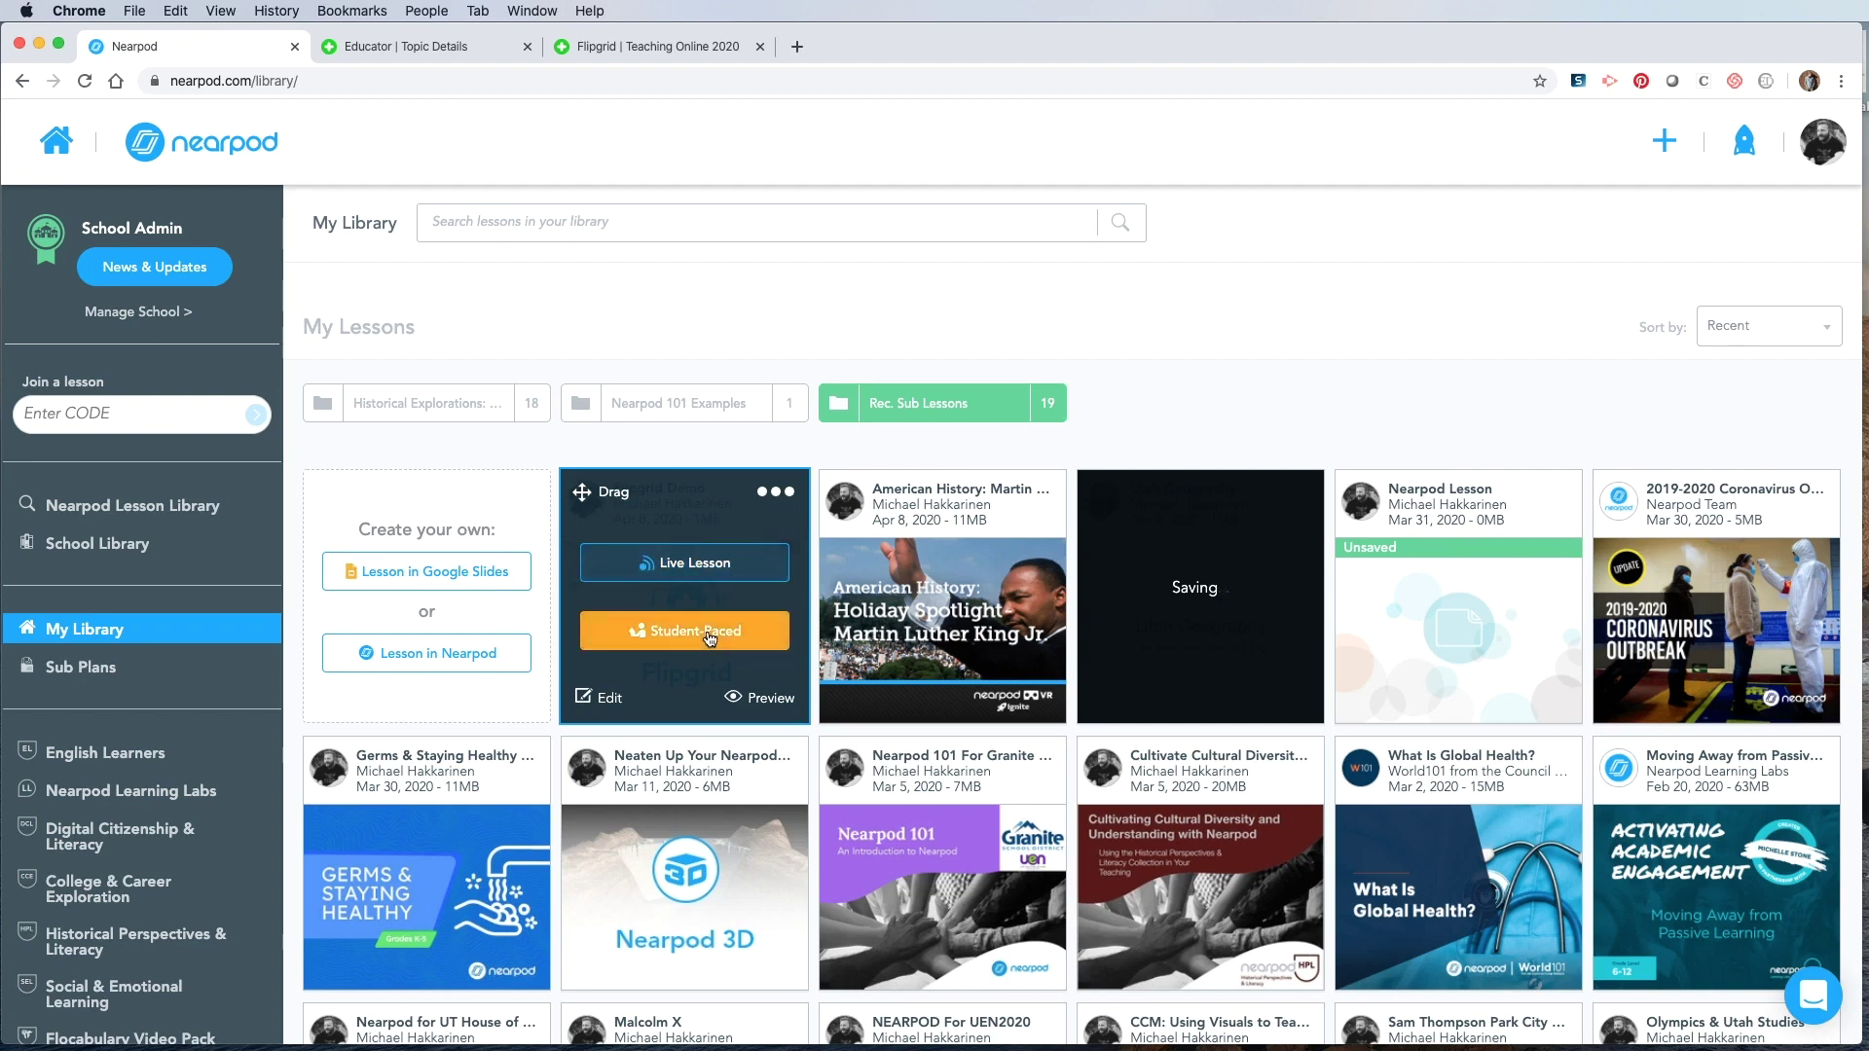
left_click(784, 709)
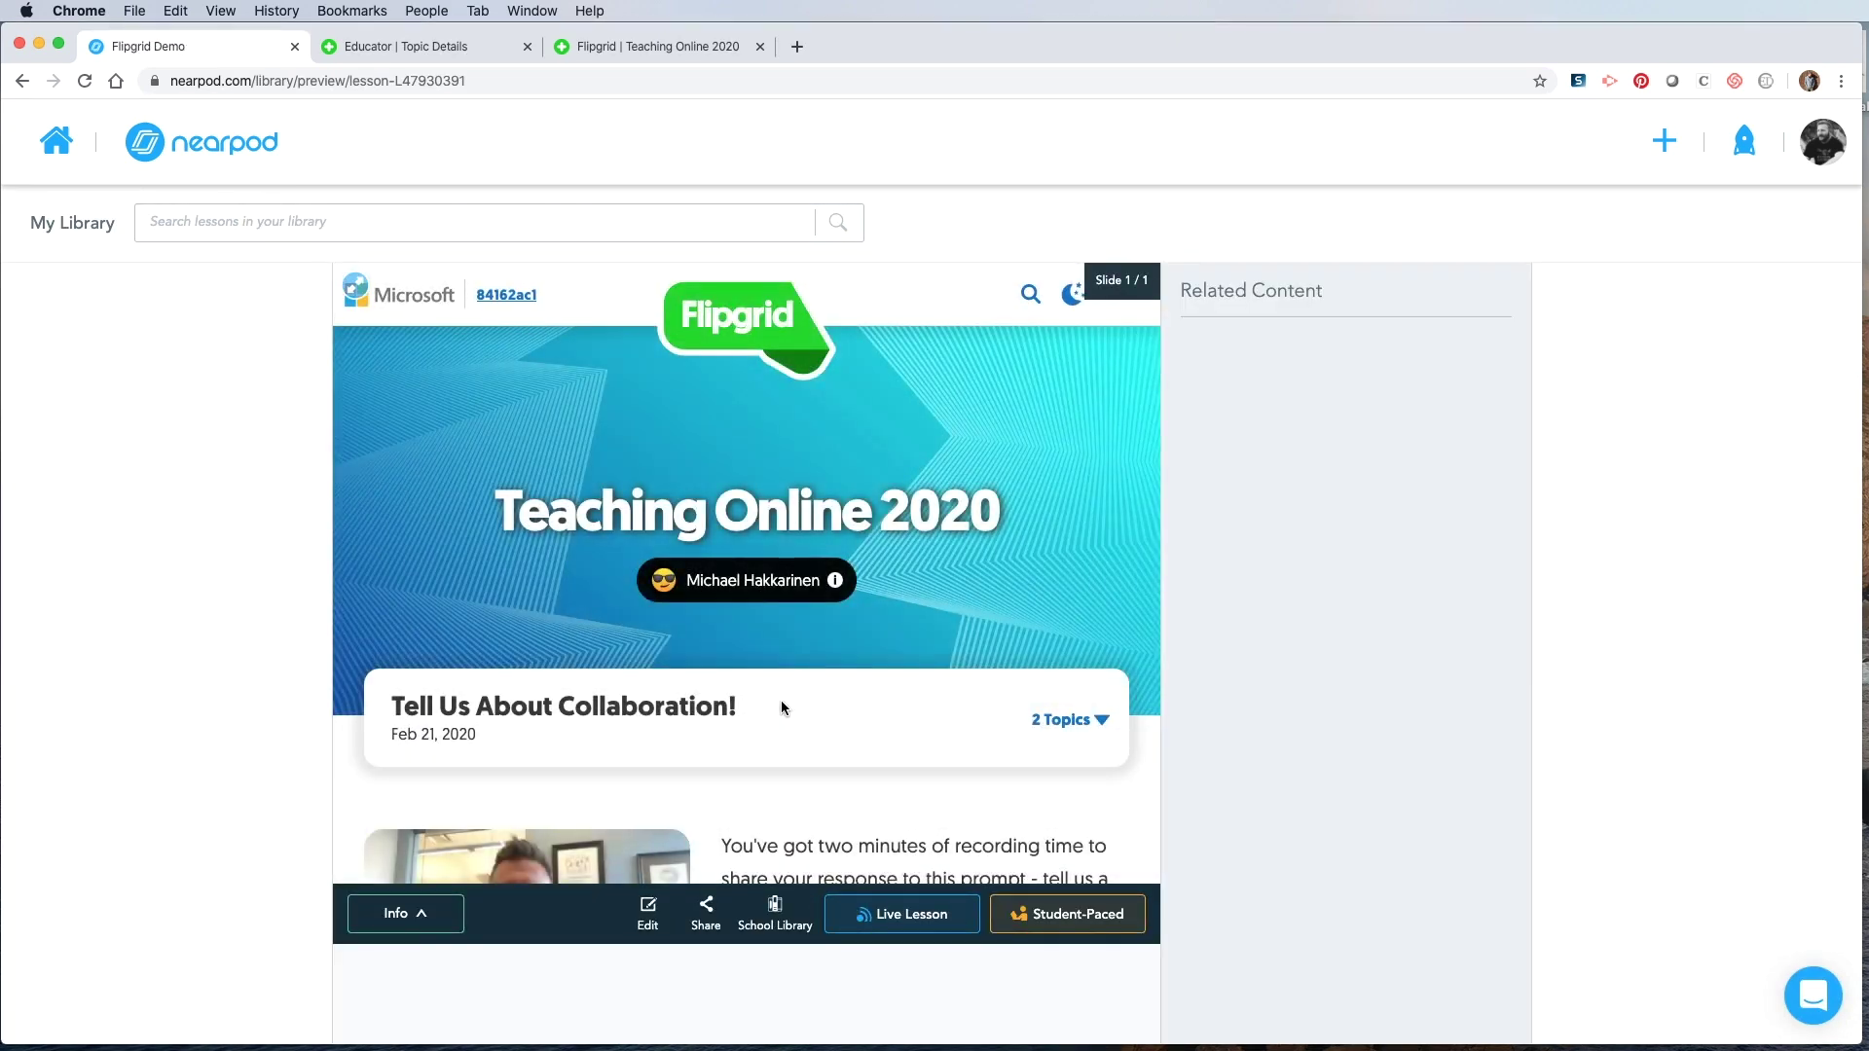
scroll(780, 702, "down", 3)
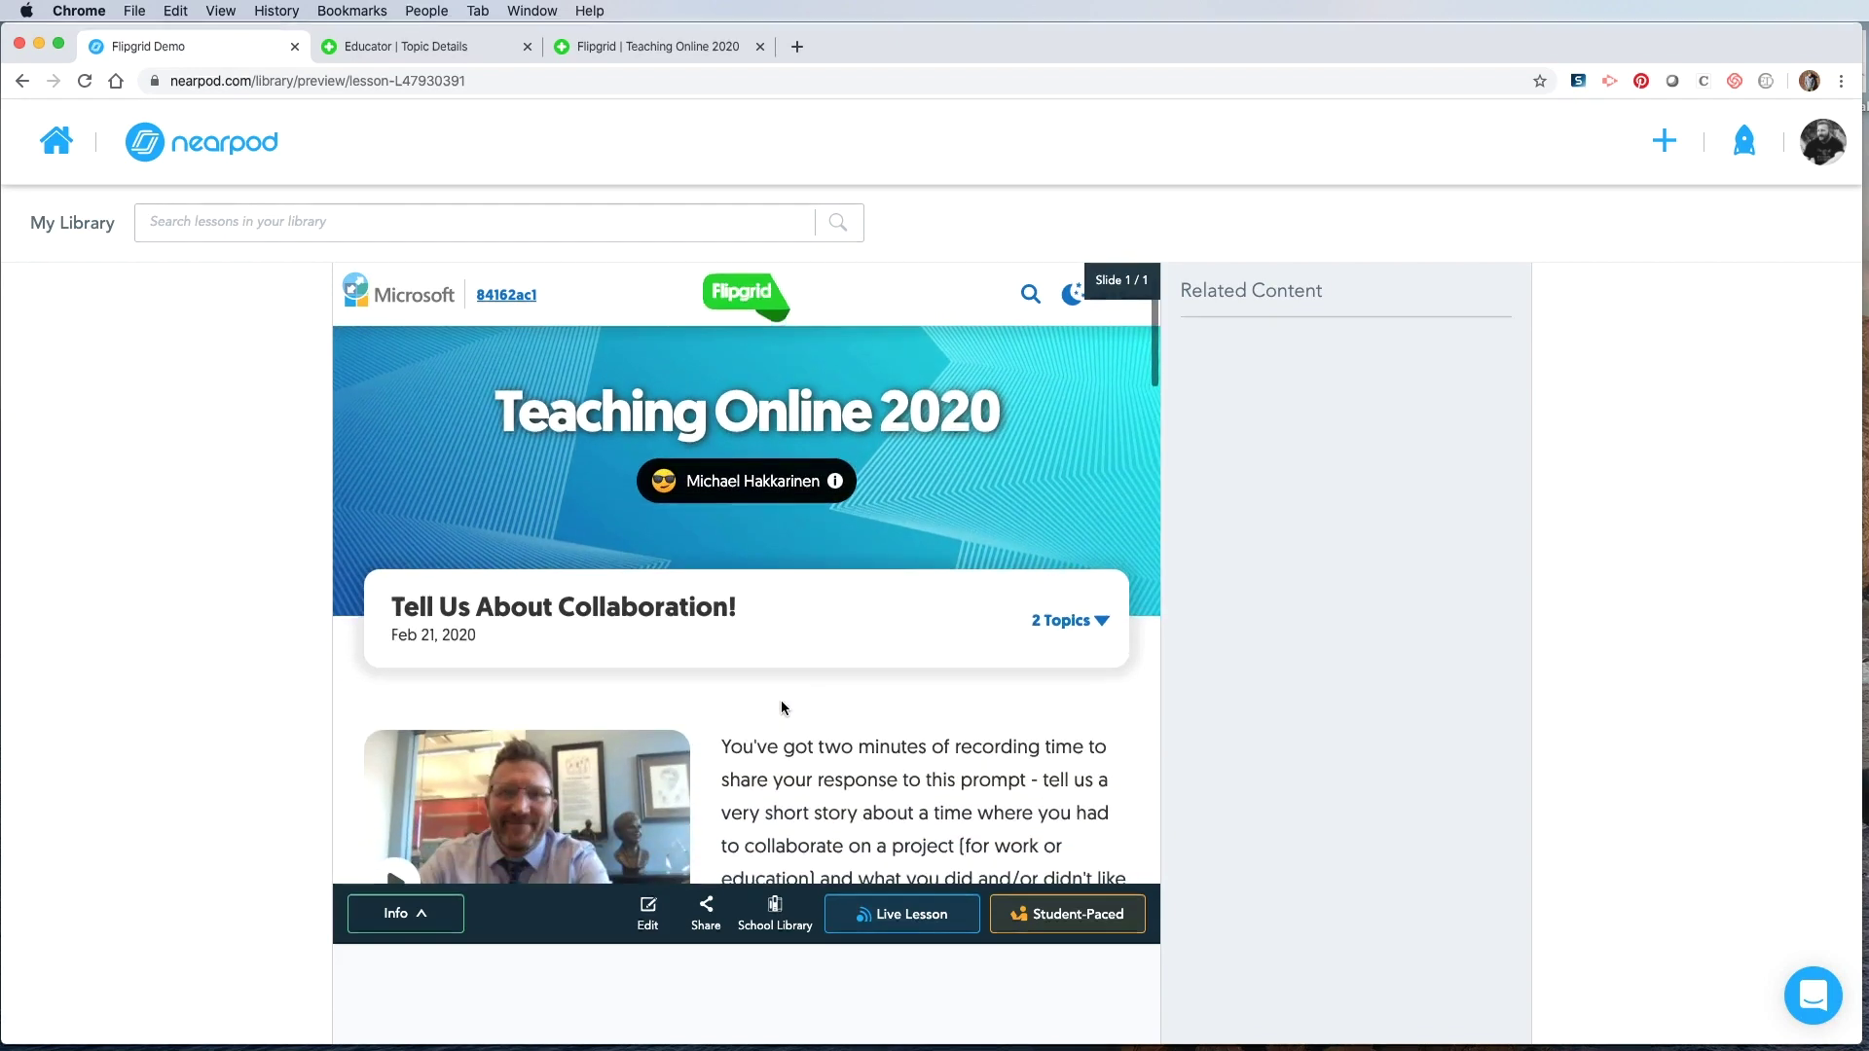
scroll(782, 708, "down", 5)
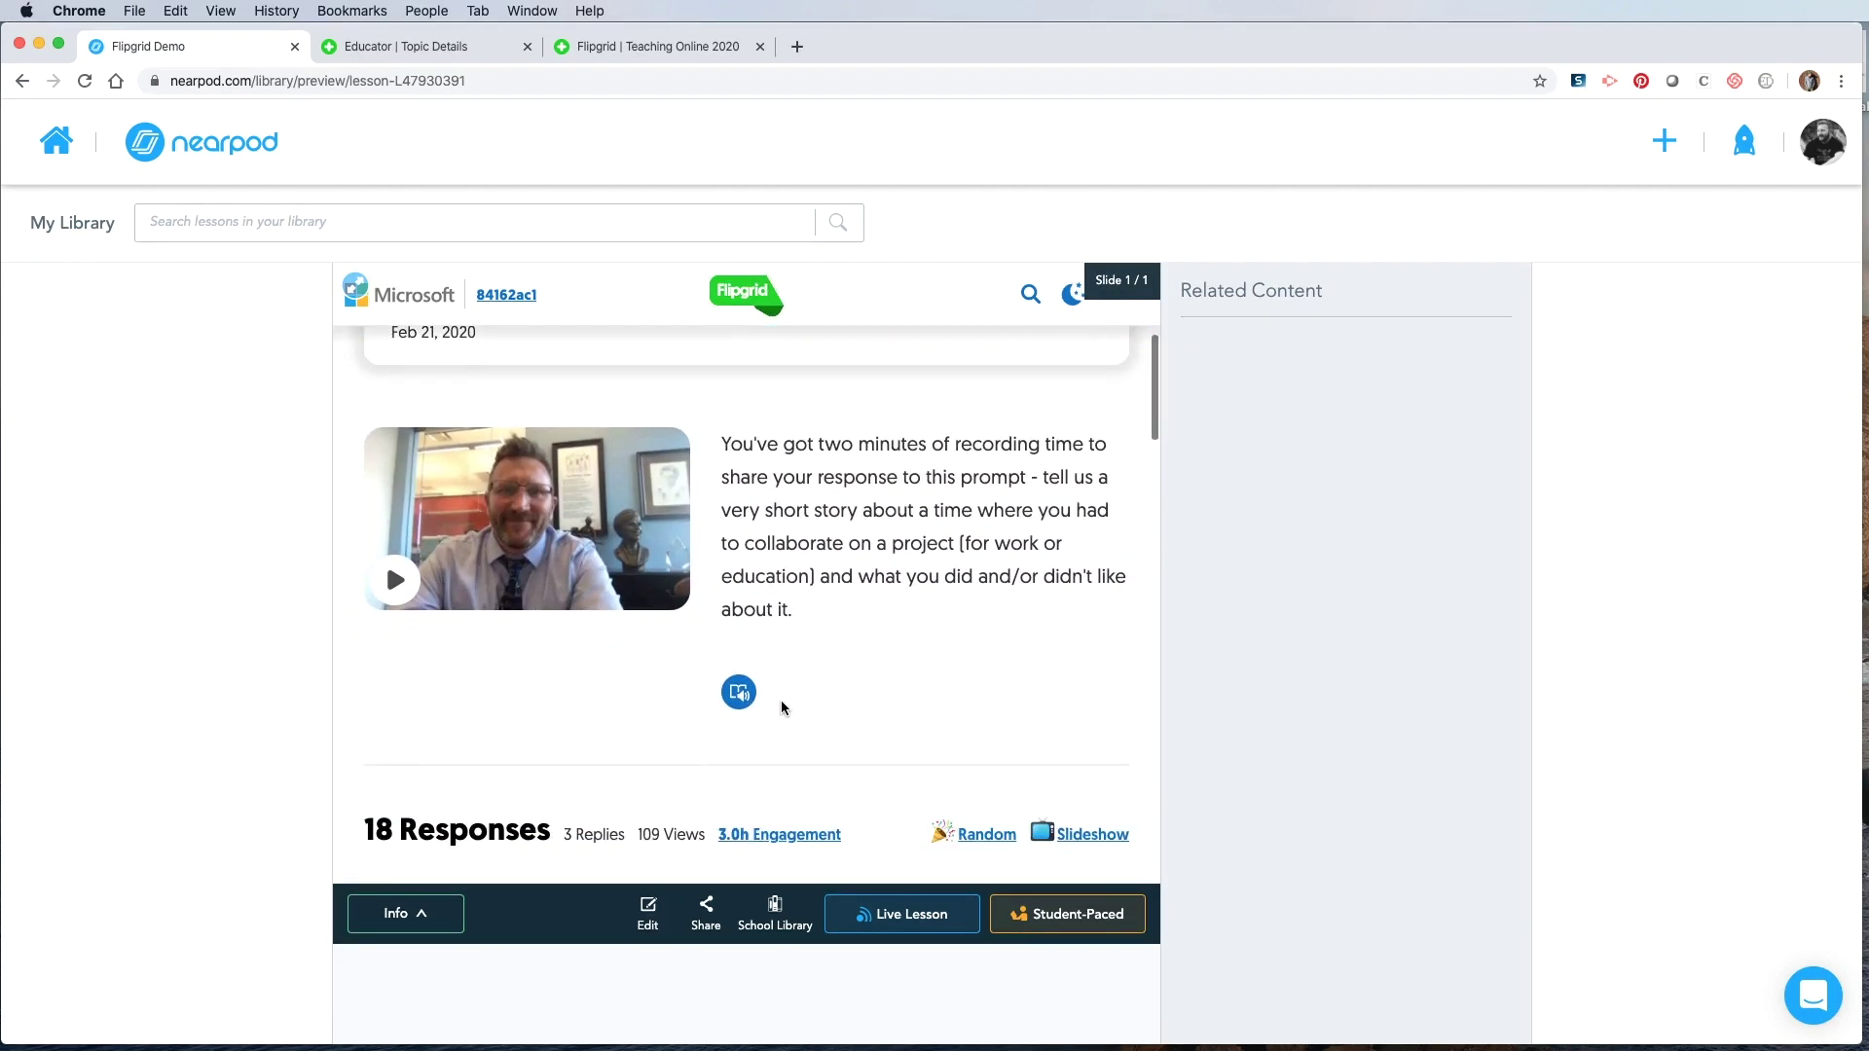
Step: Play the topic's prompt video in the preview, then close it
left_click(396, 575)
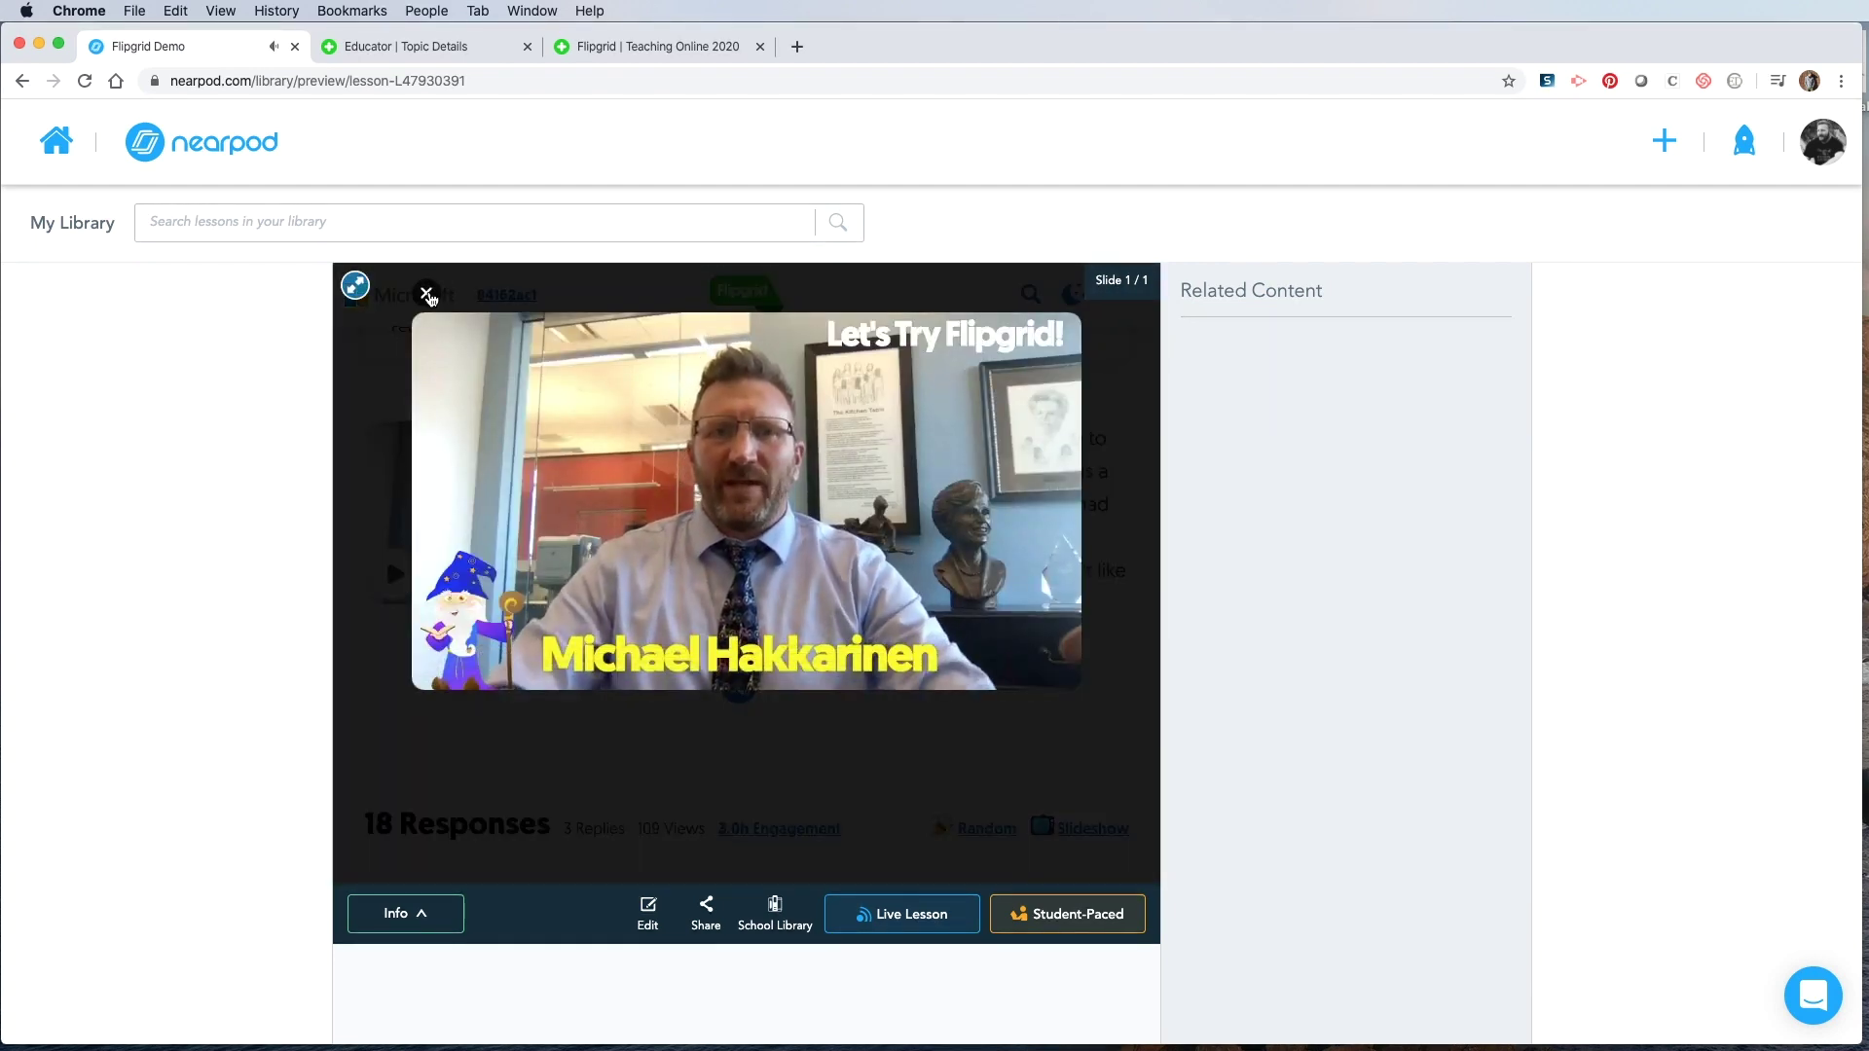
left_click(427, 294)
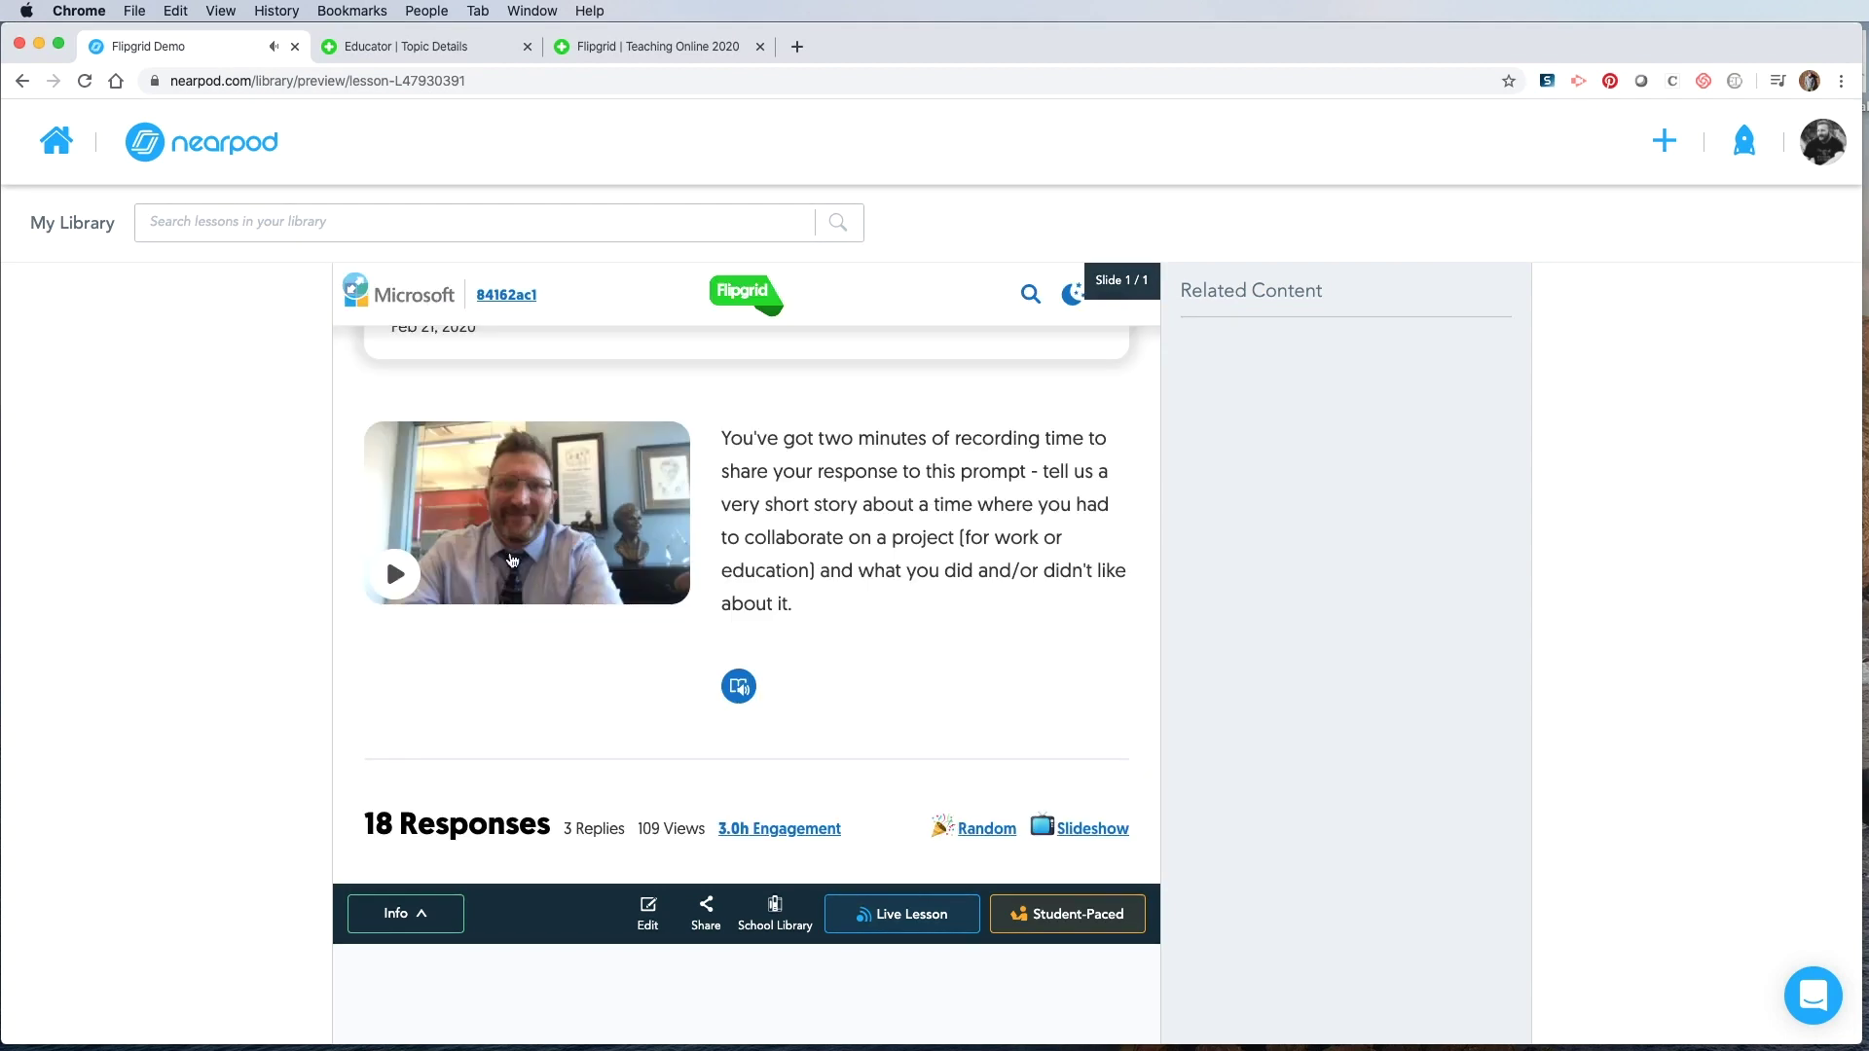
scroll(511, 557, "down", 5)
scroll(513, 561, "down", 3)
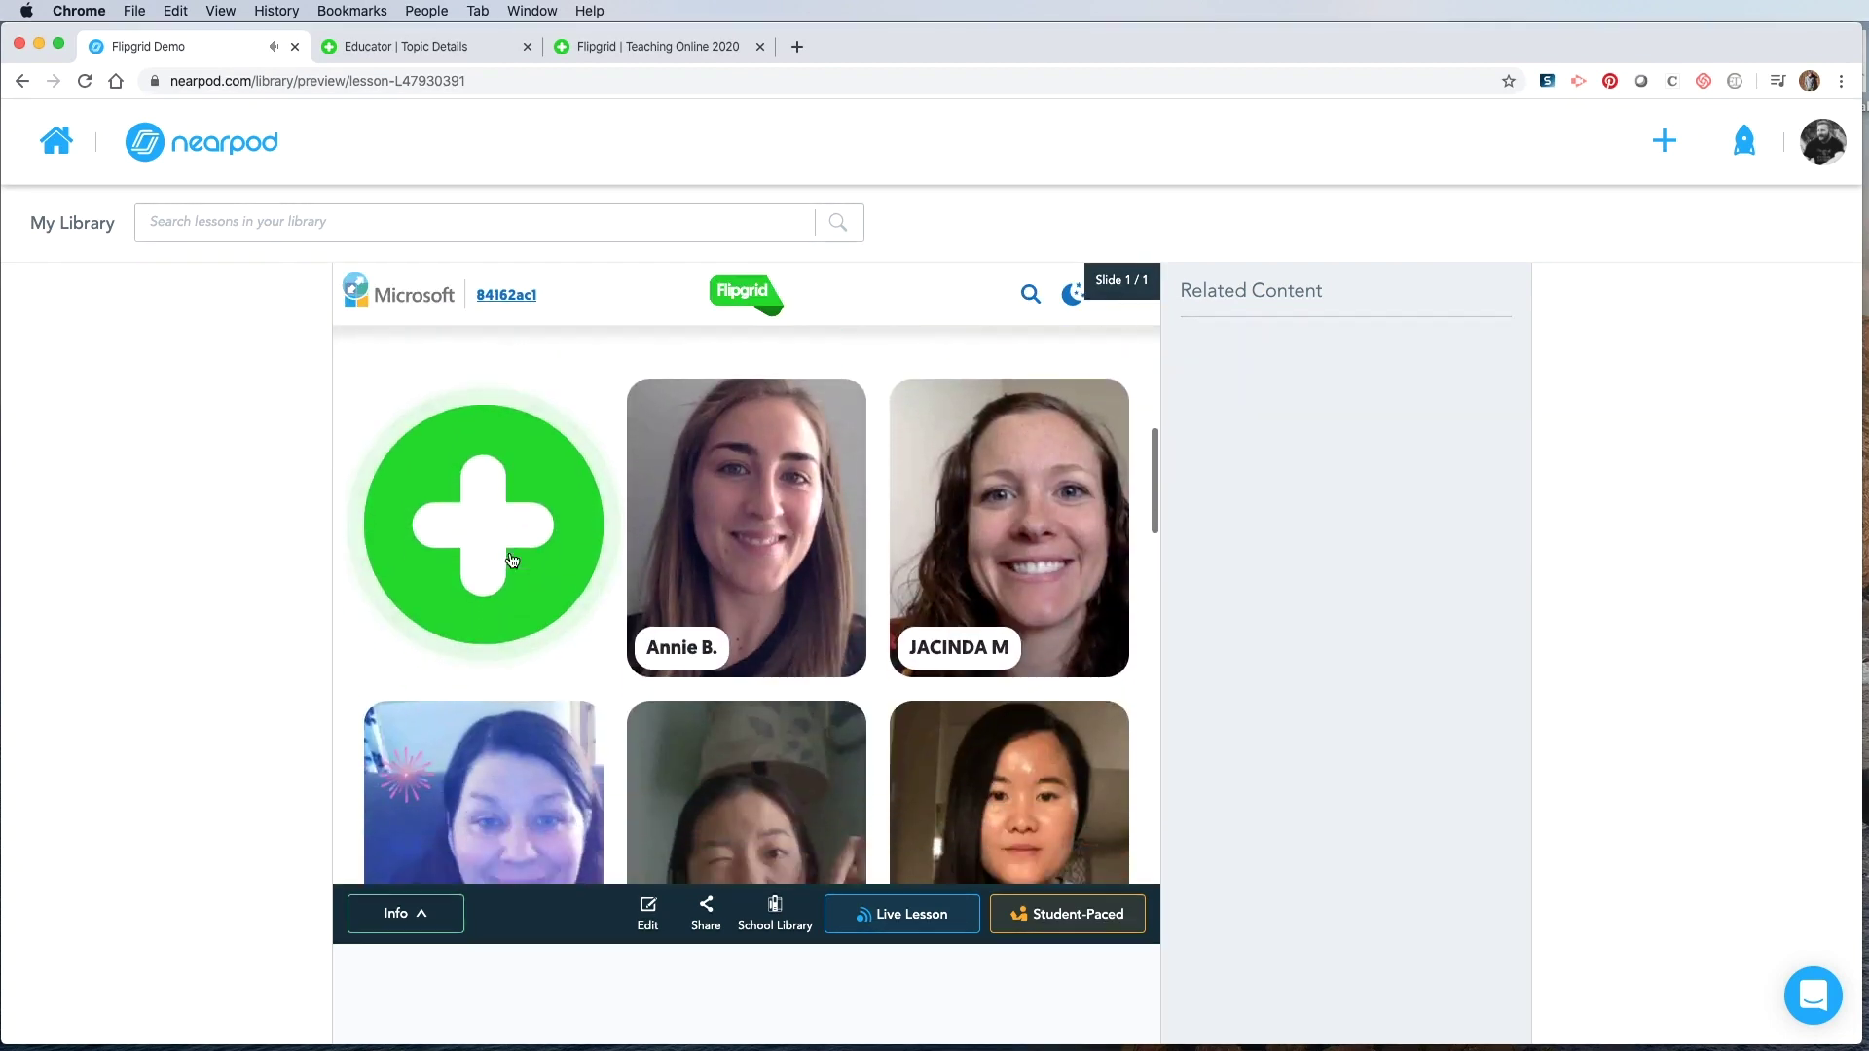
scroll(508, 564, "up", 2)
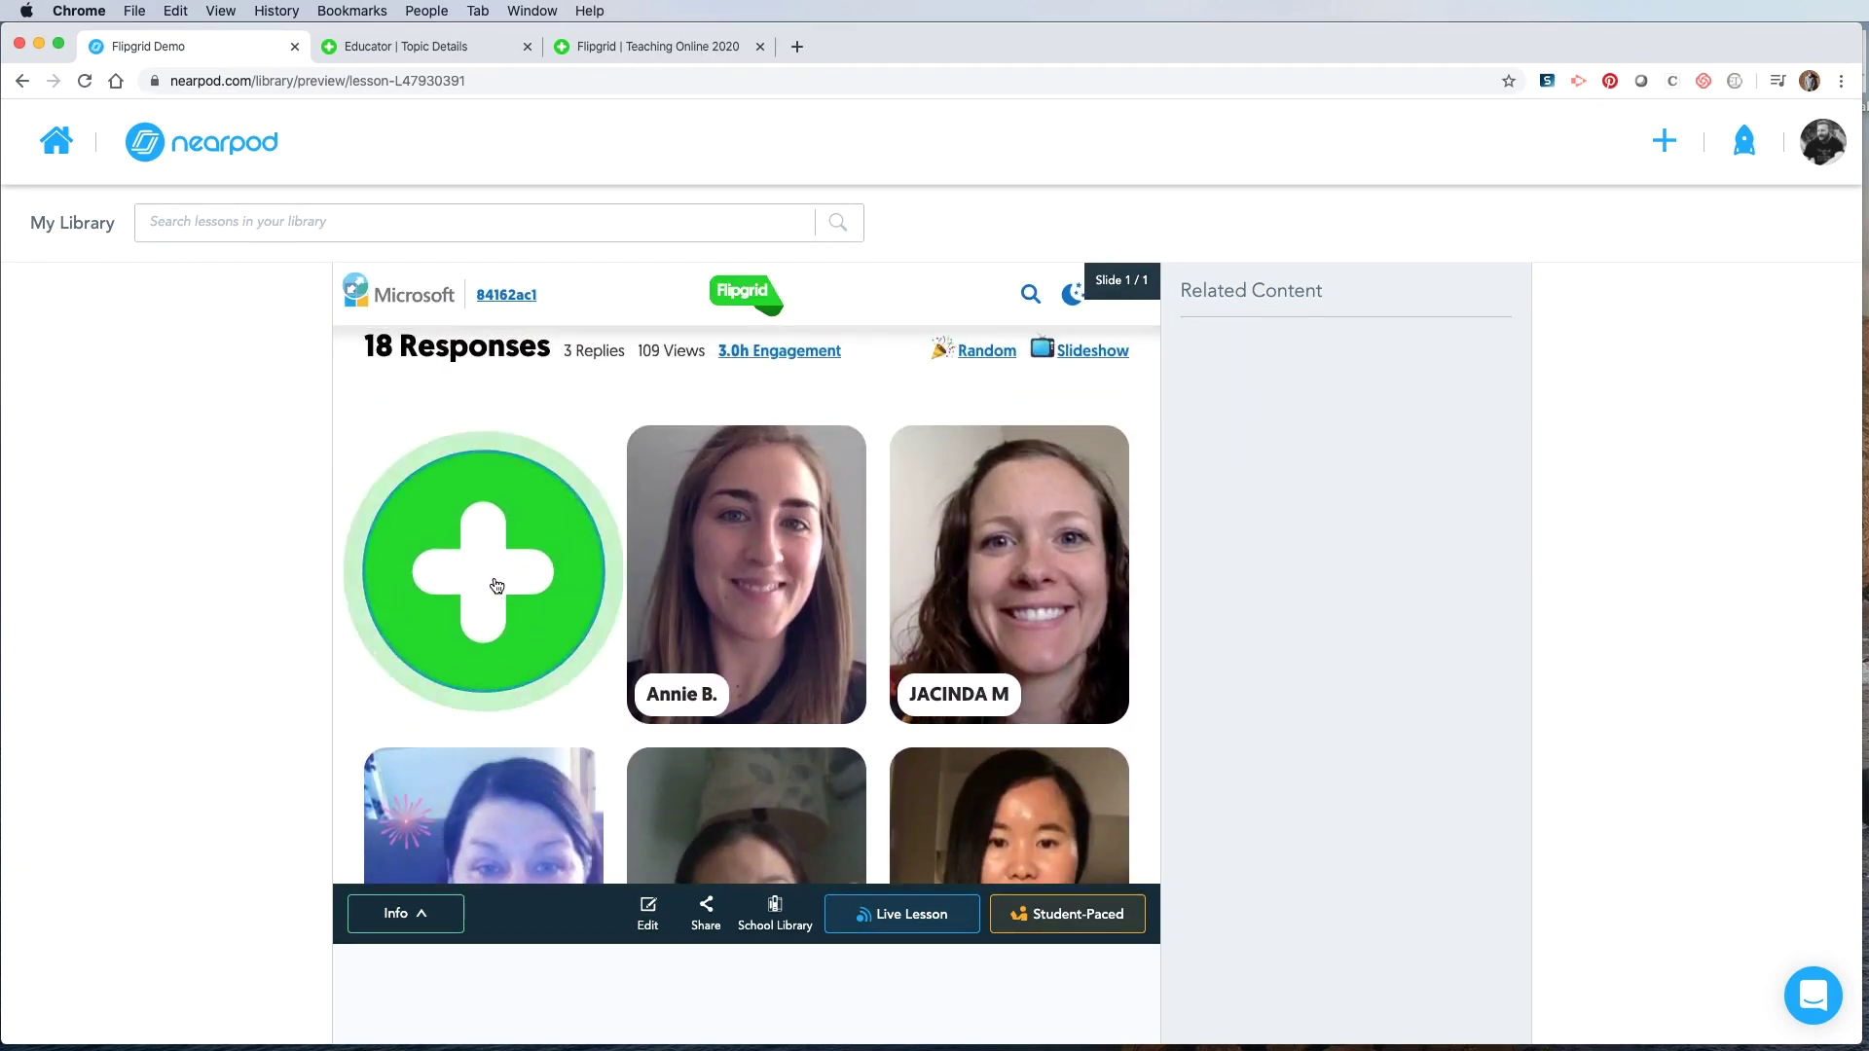
Step: Try recording a response, dismiss the login prompt, and return to the library
left_click(501, 584)
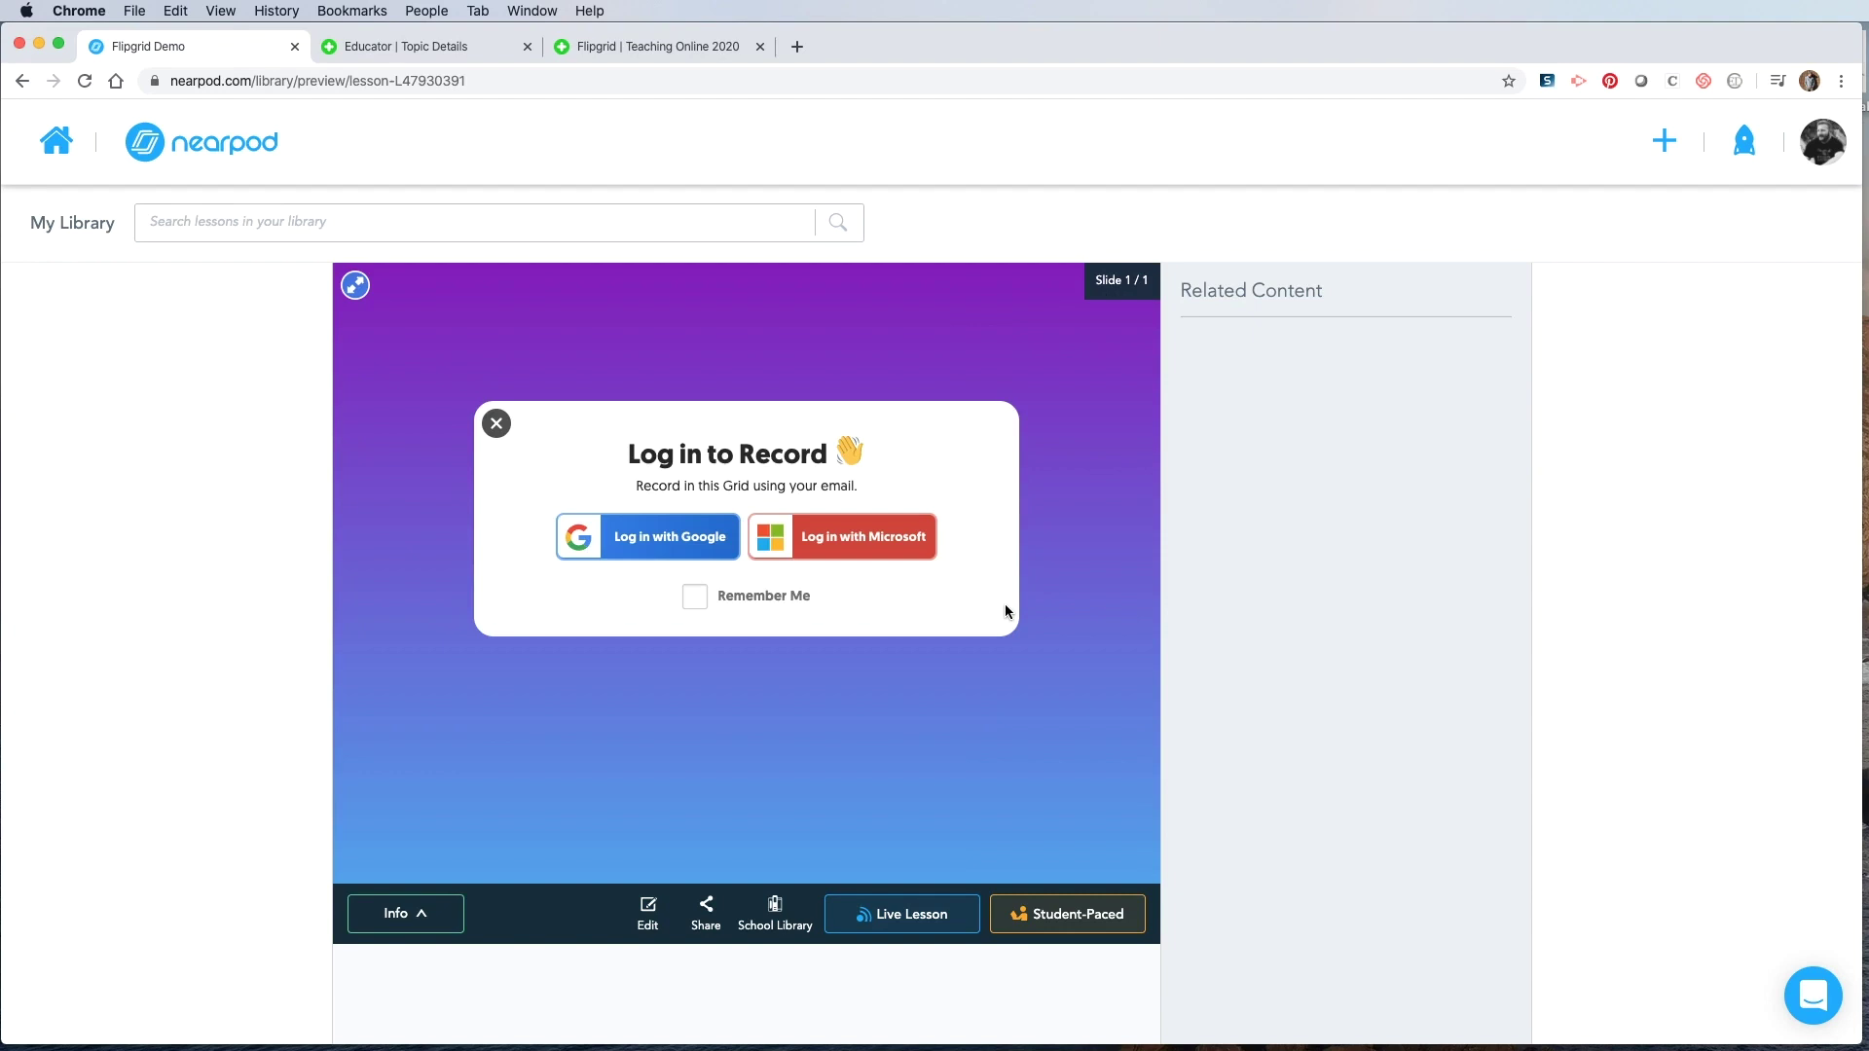
left_click(493, 429)
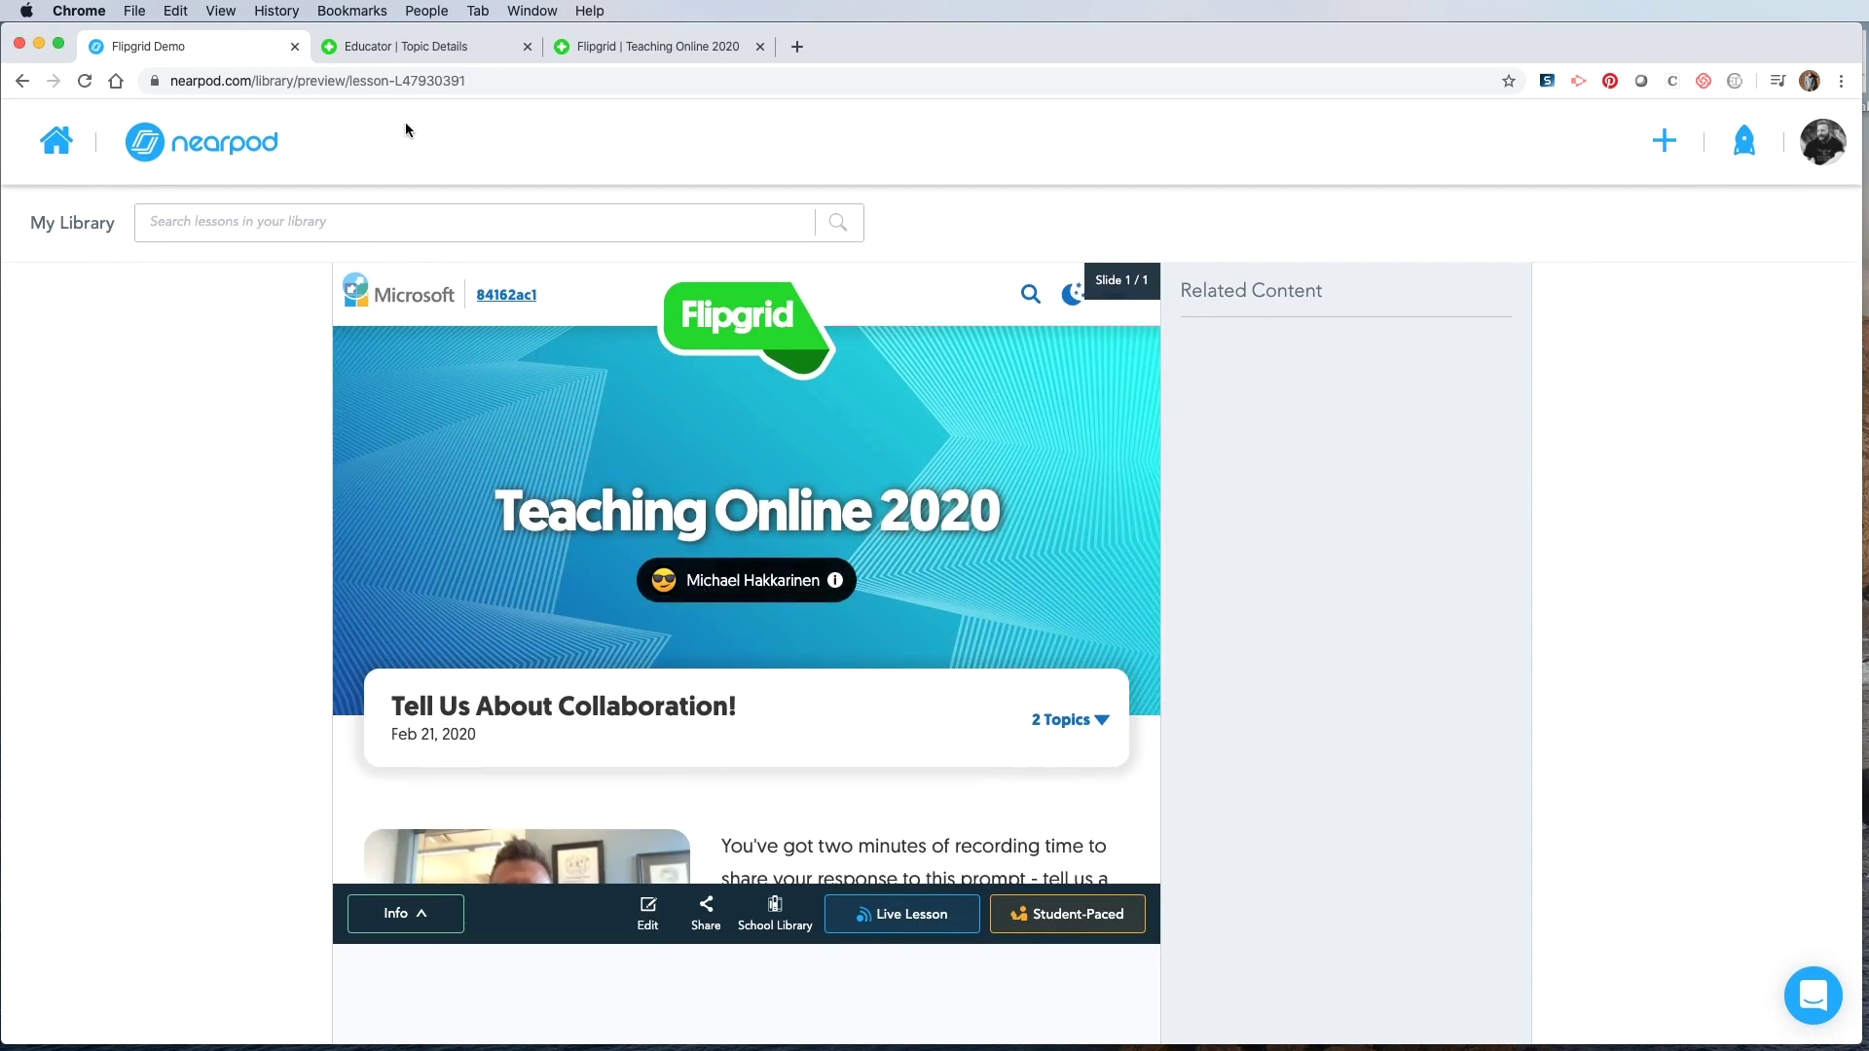
left_click(48, 142)
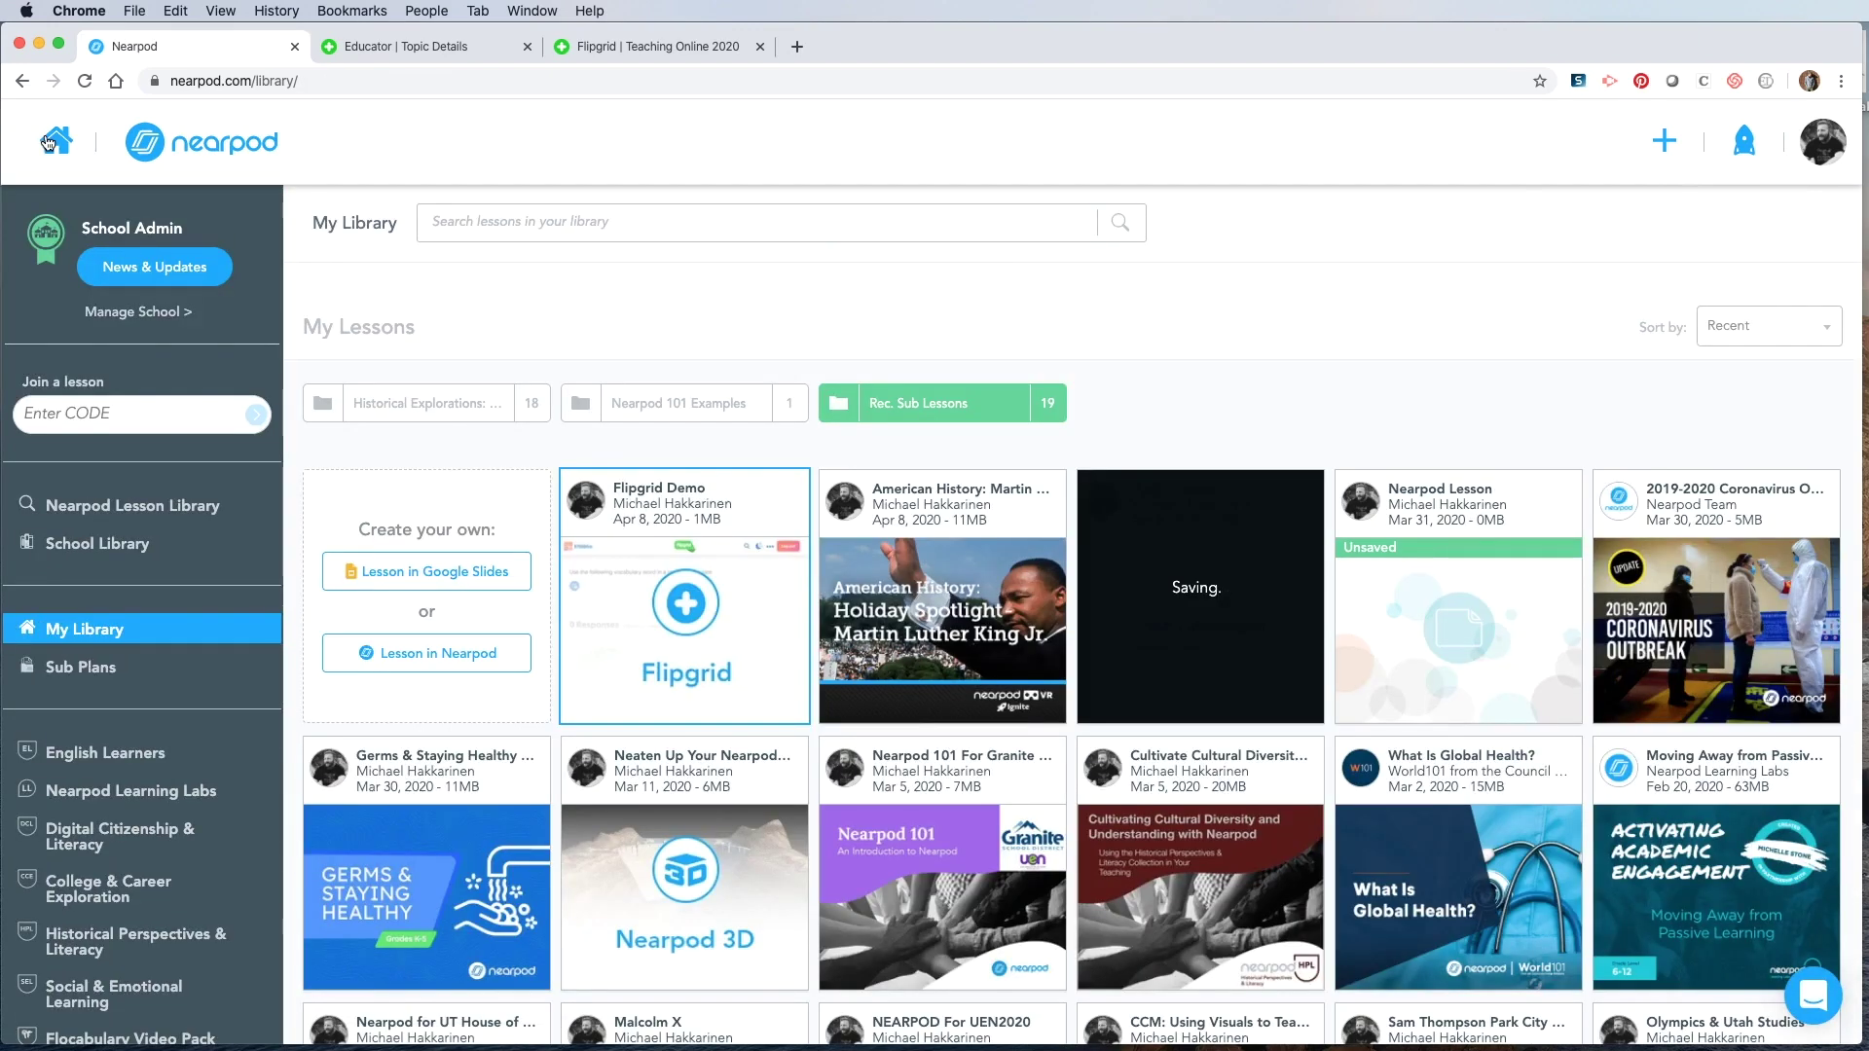
Step: Open the American History: Martin Luther King Jr. lesson for editing
mouse_move(944, 532)
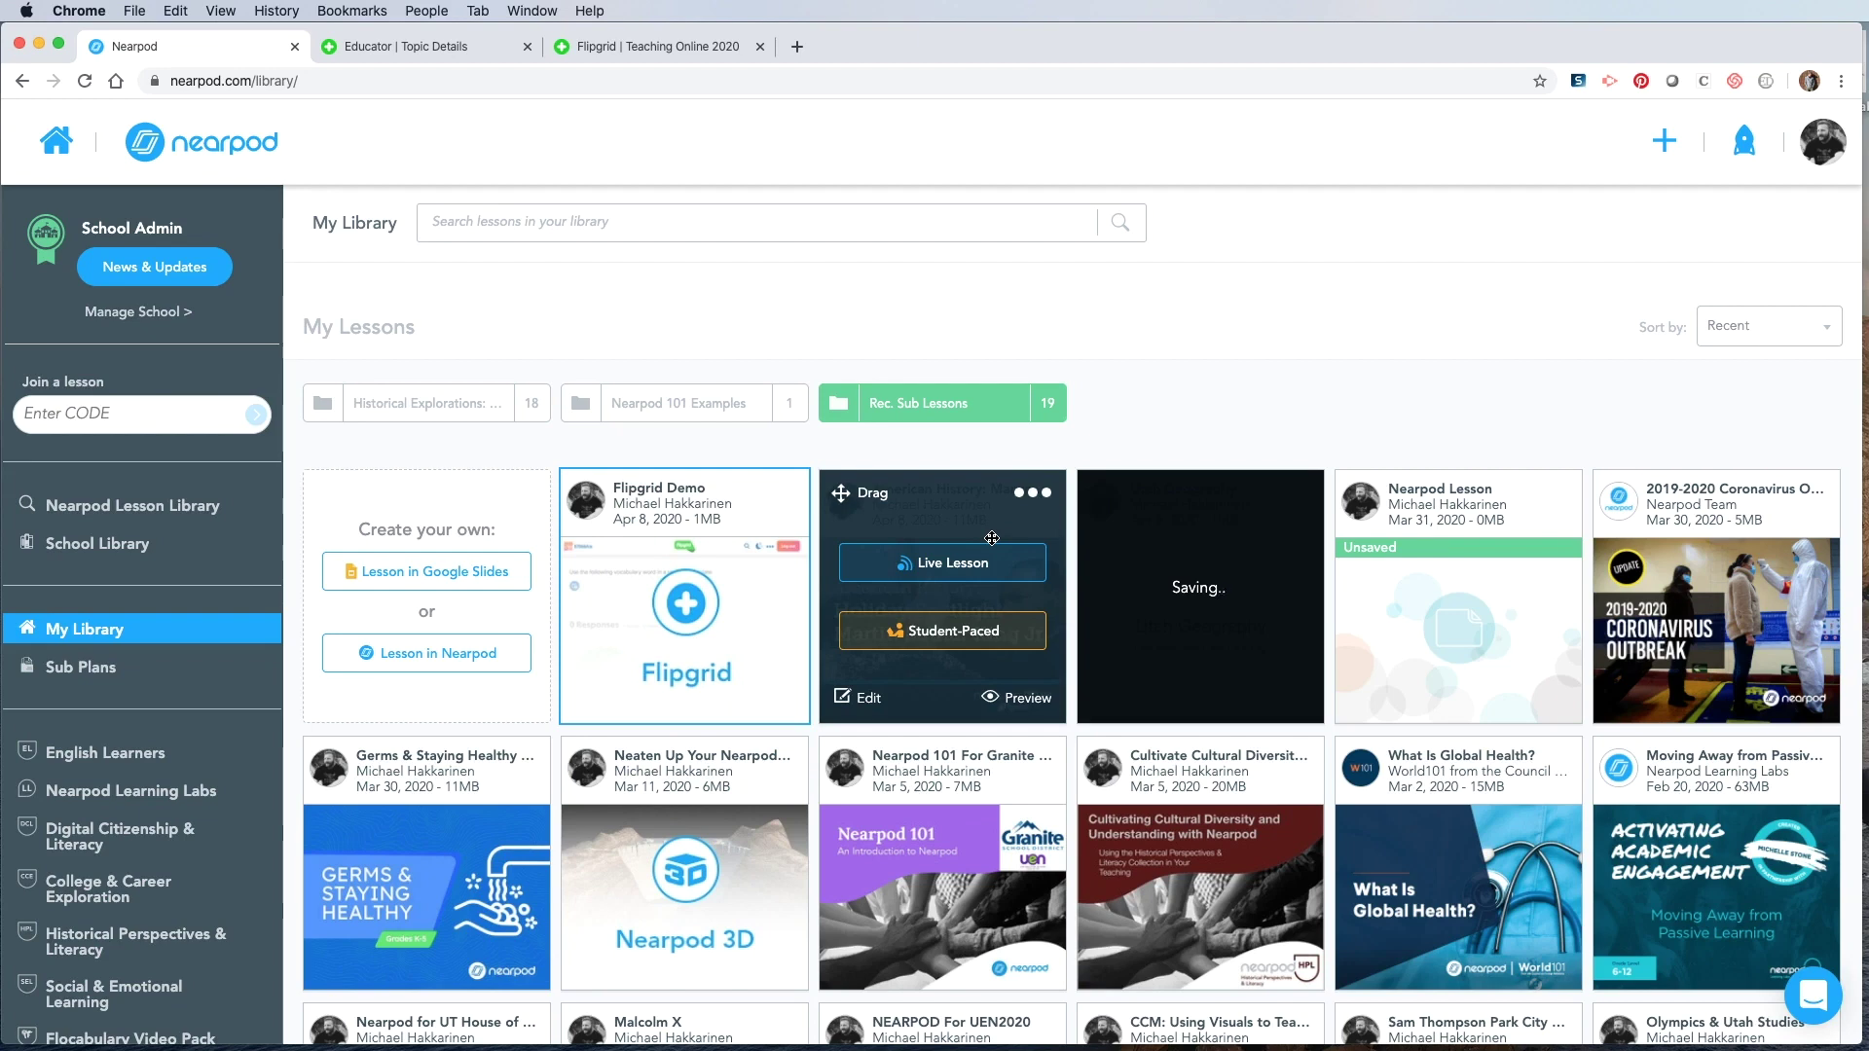
left_click(862, 697)
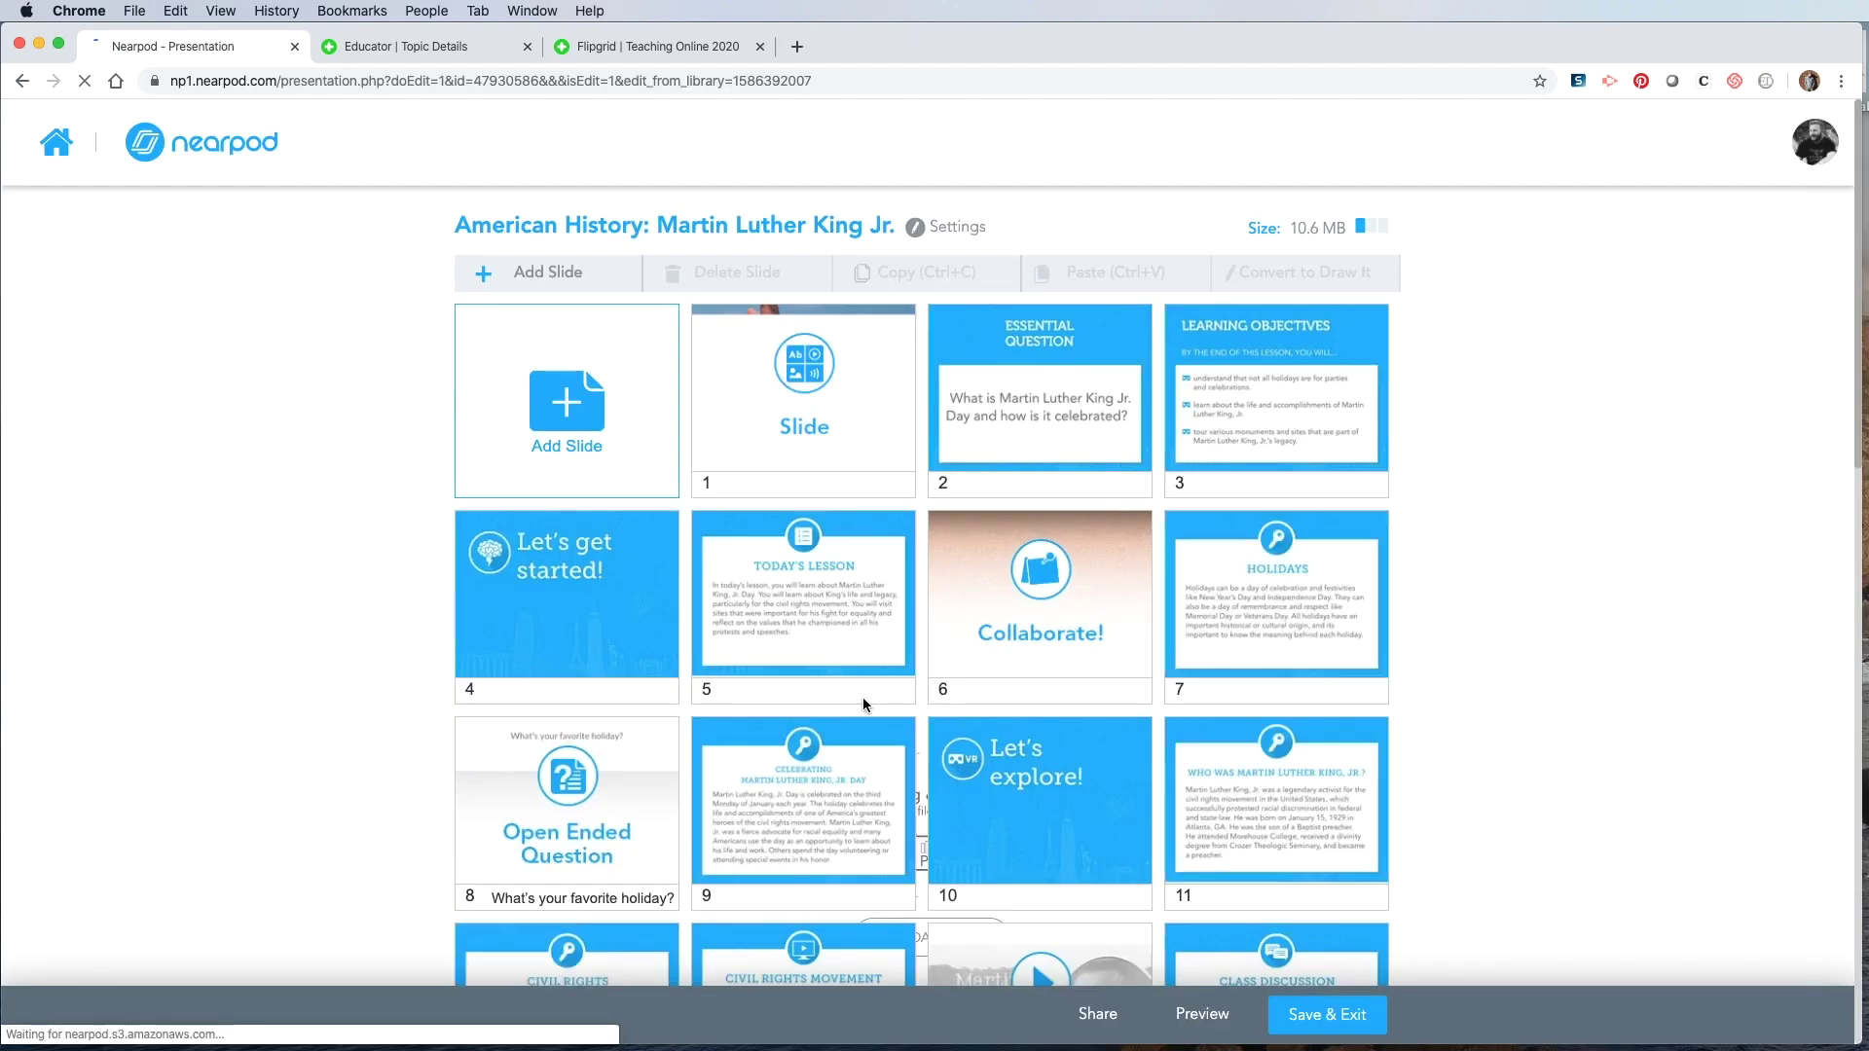
scroll(863, 697, "down", 3)
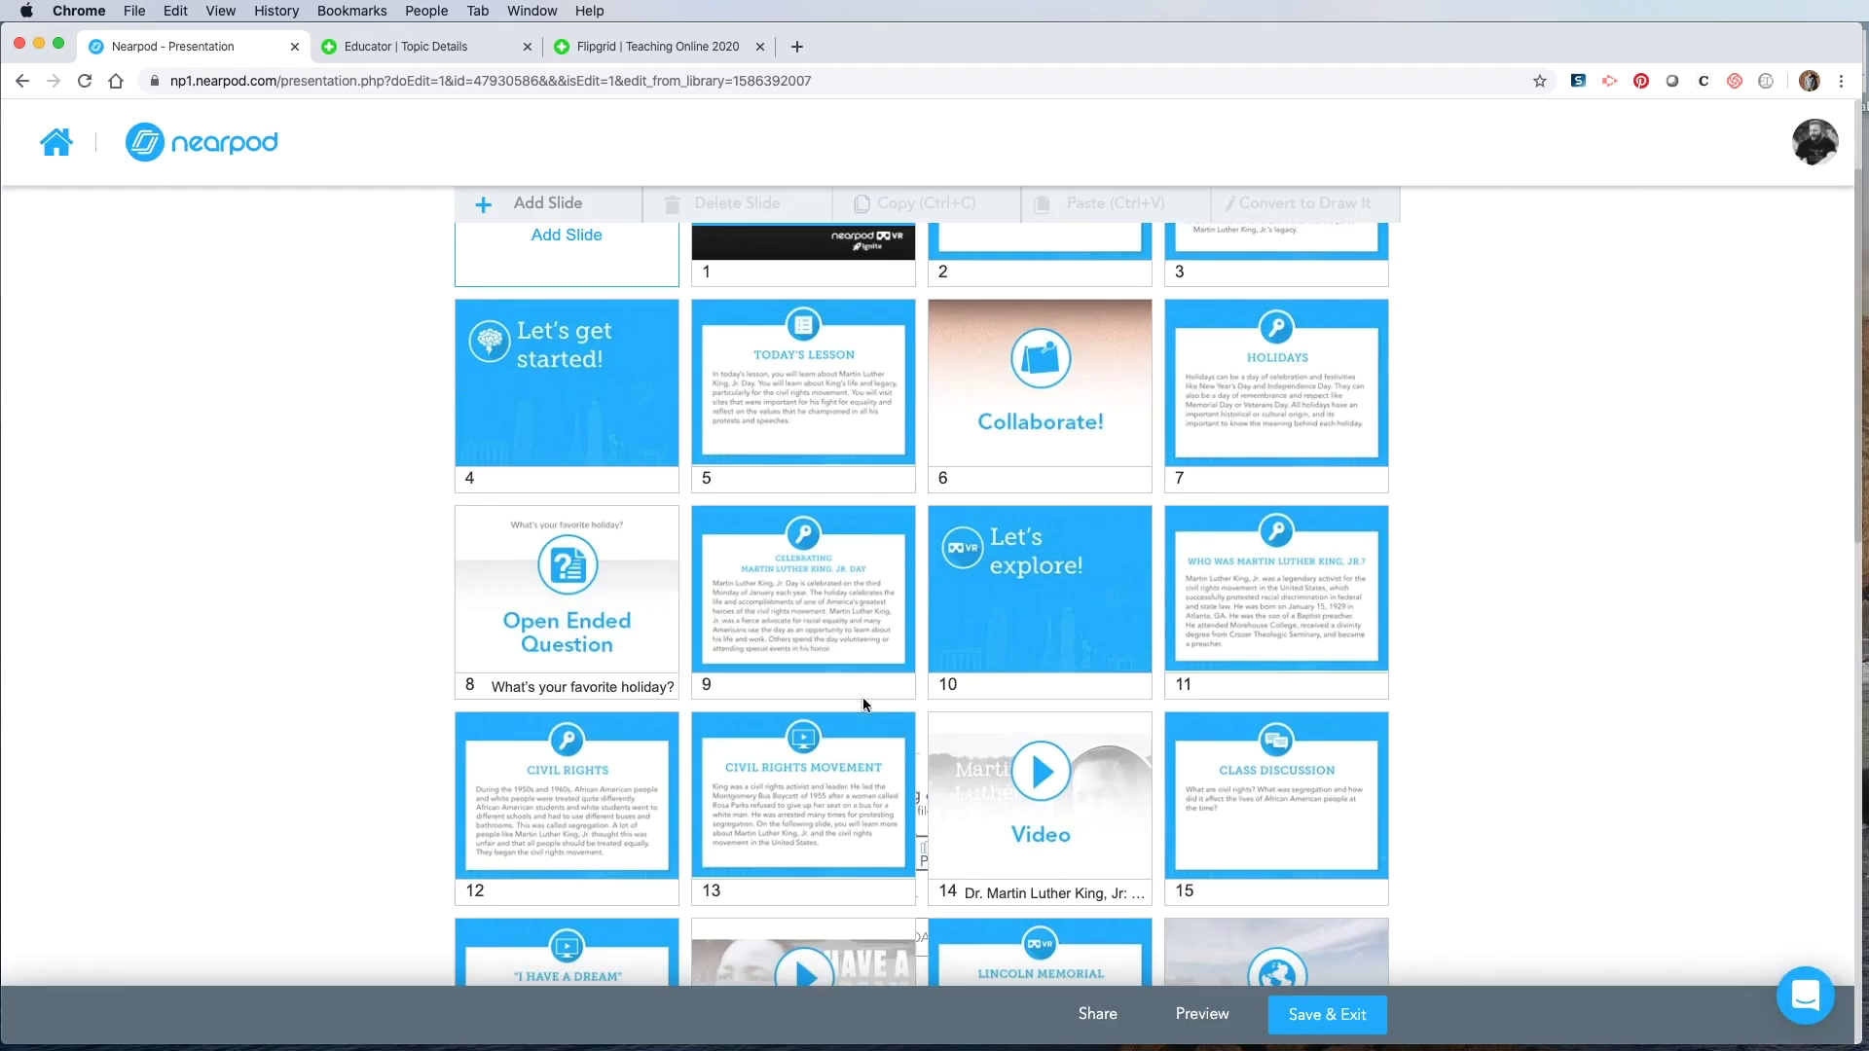
Step: Insert a Flipgrid activity slide after slide 8
mouse_move(544, 612)
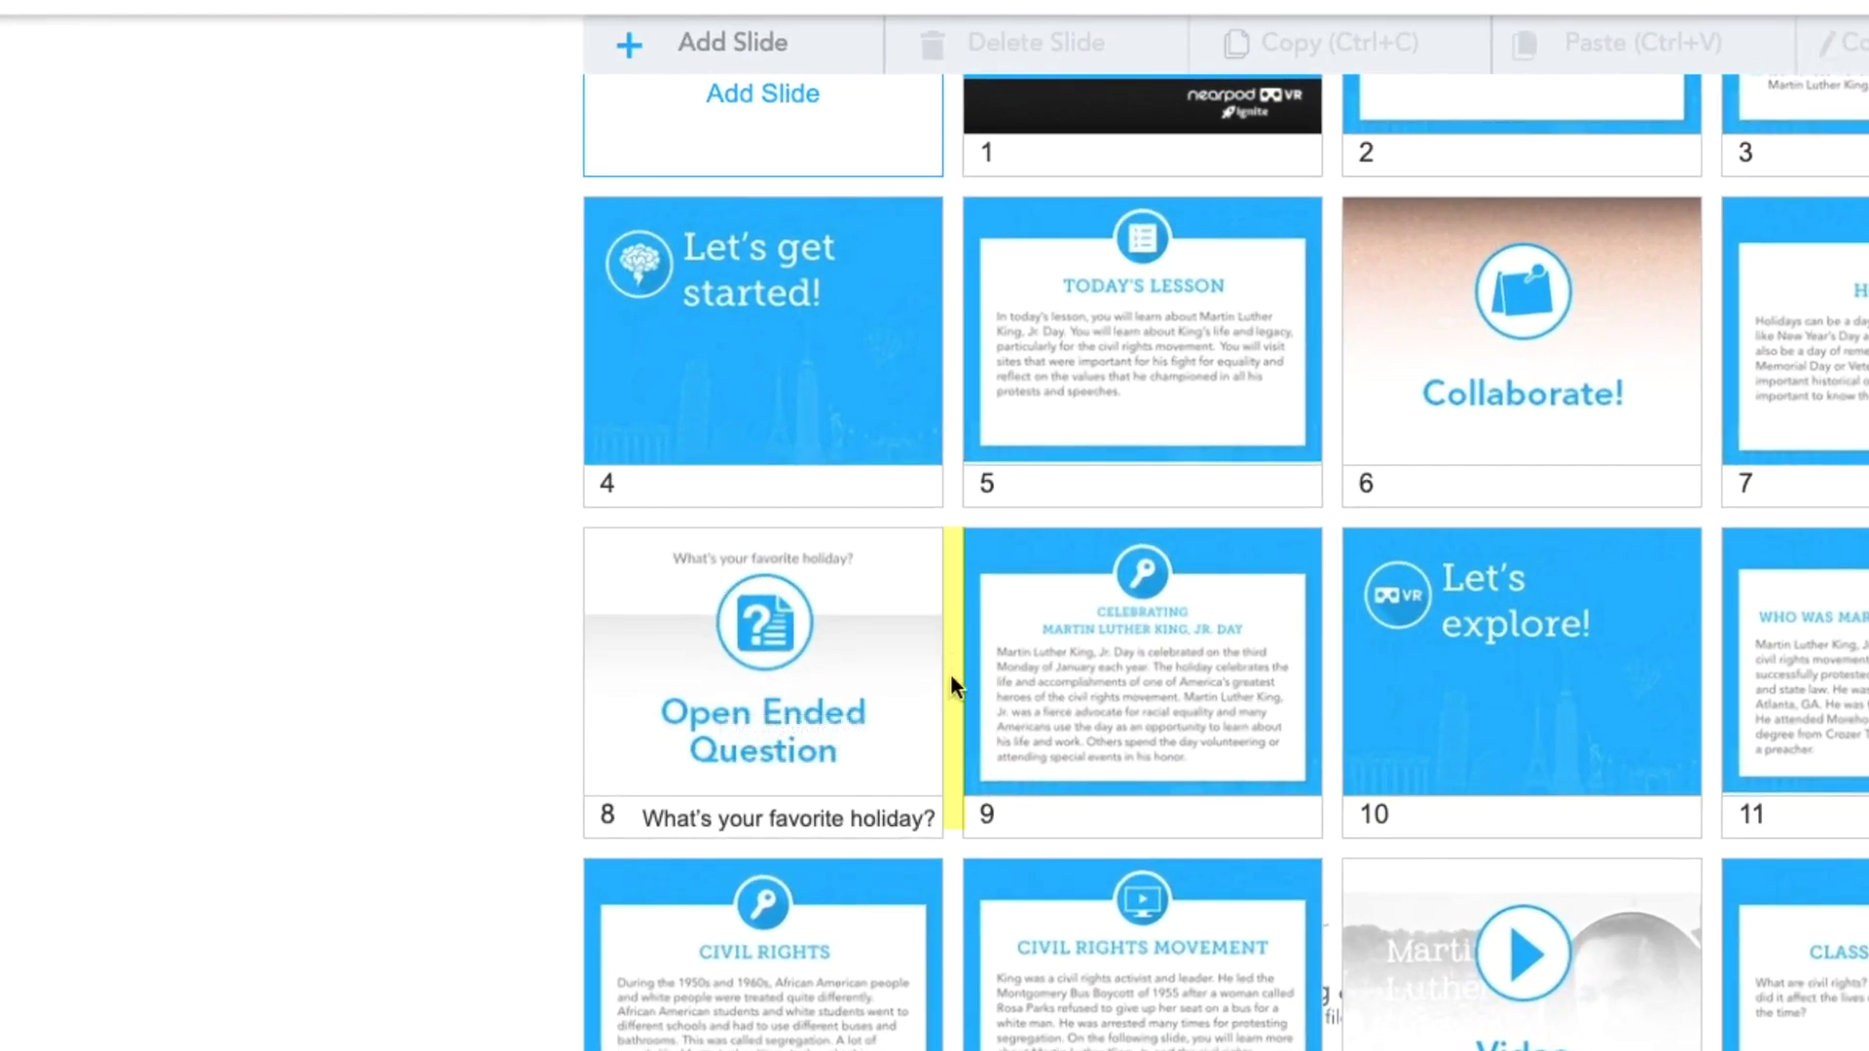
left_click(954, 679)
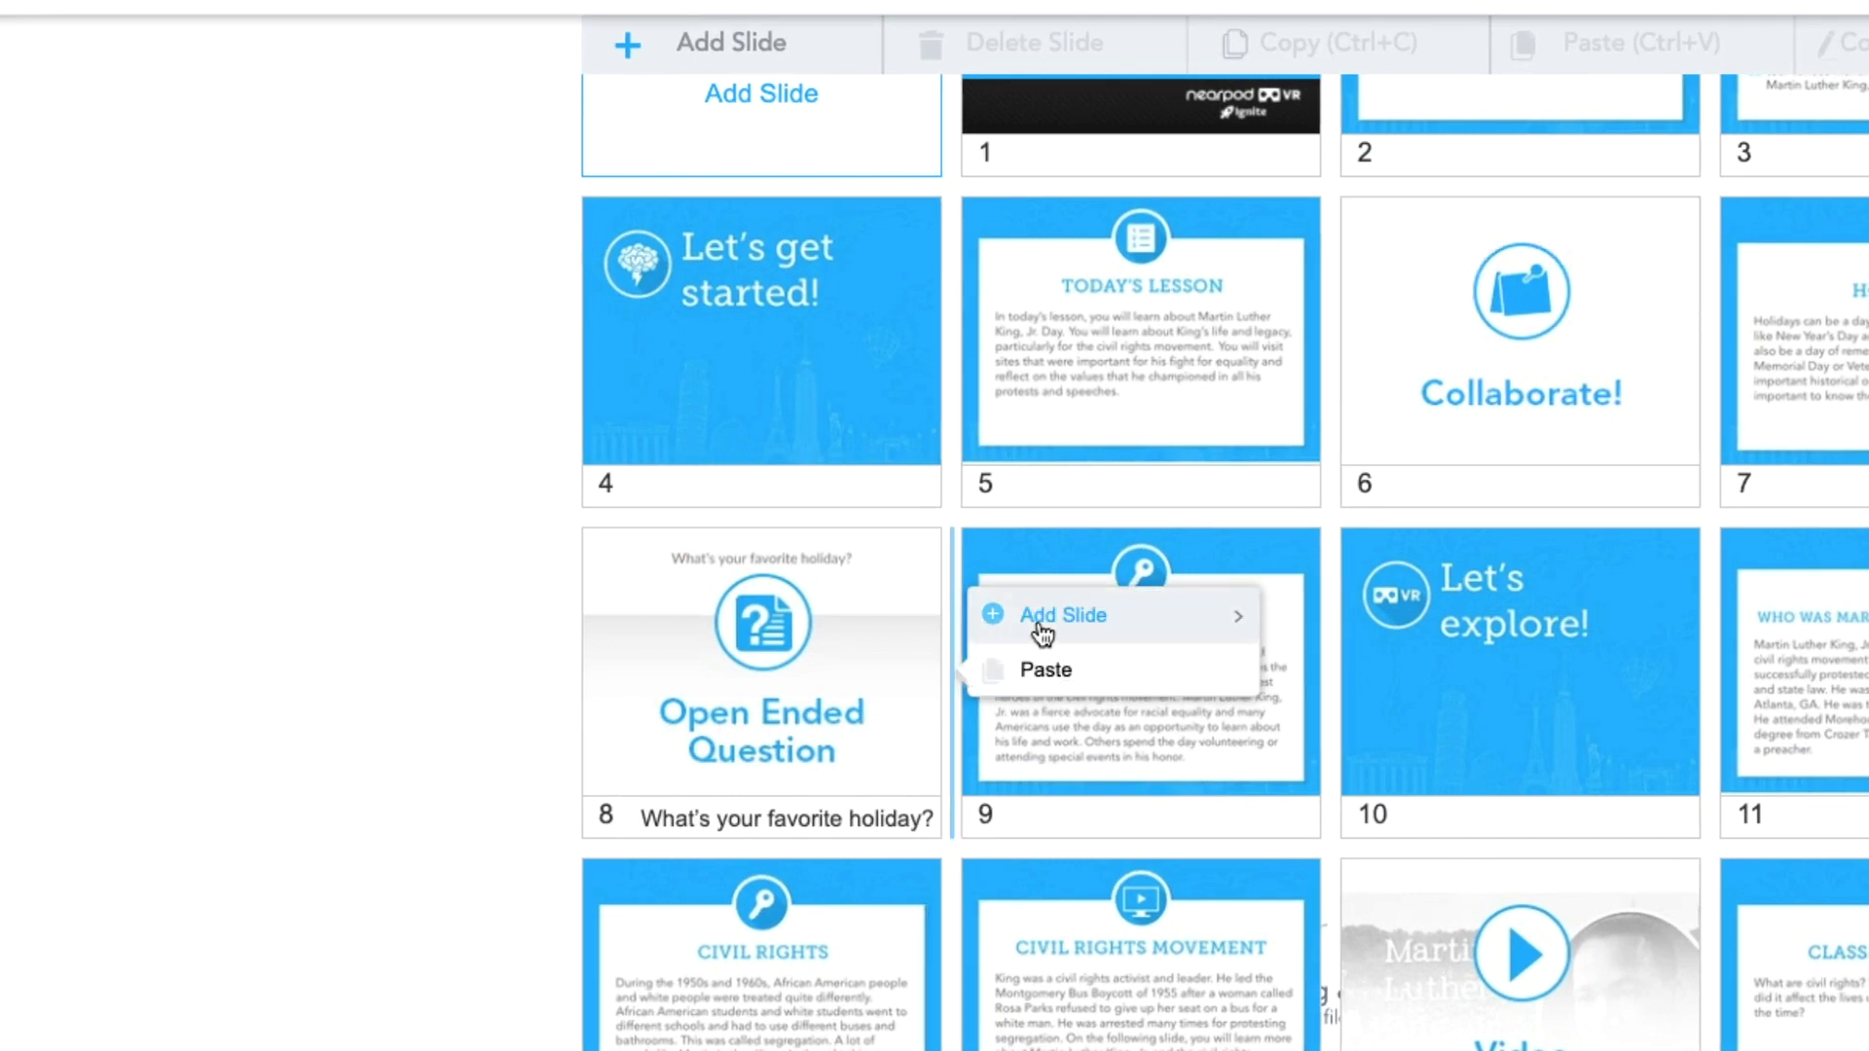
mouse_move(1040, 631)
mouse_move(1375, 670)
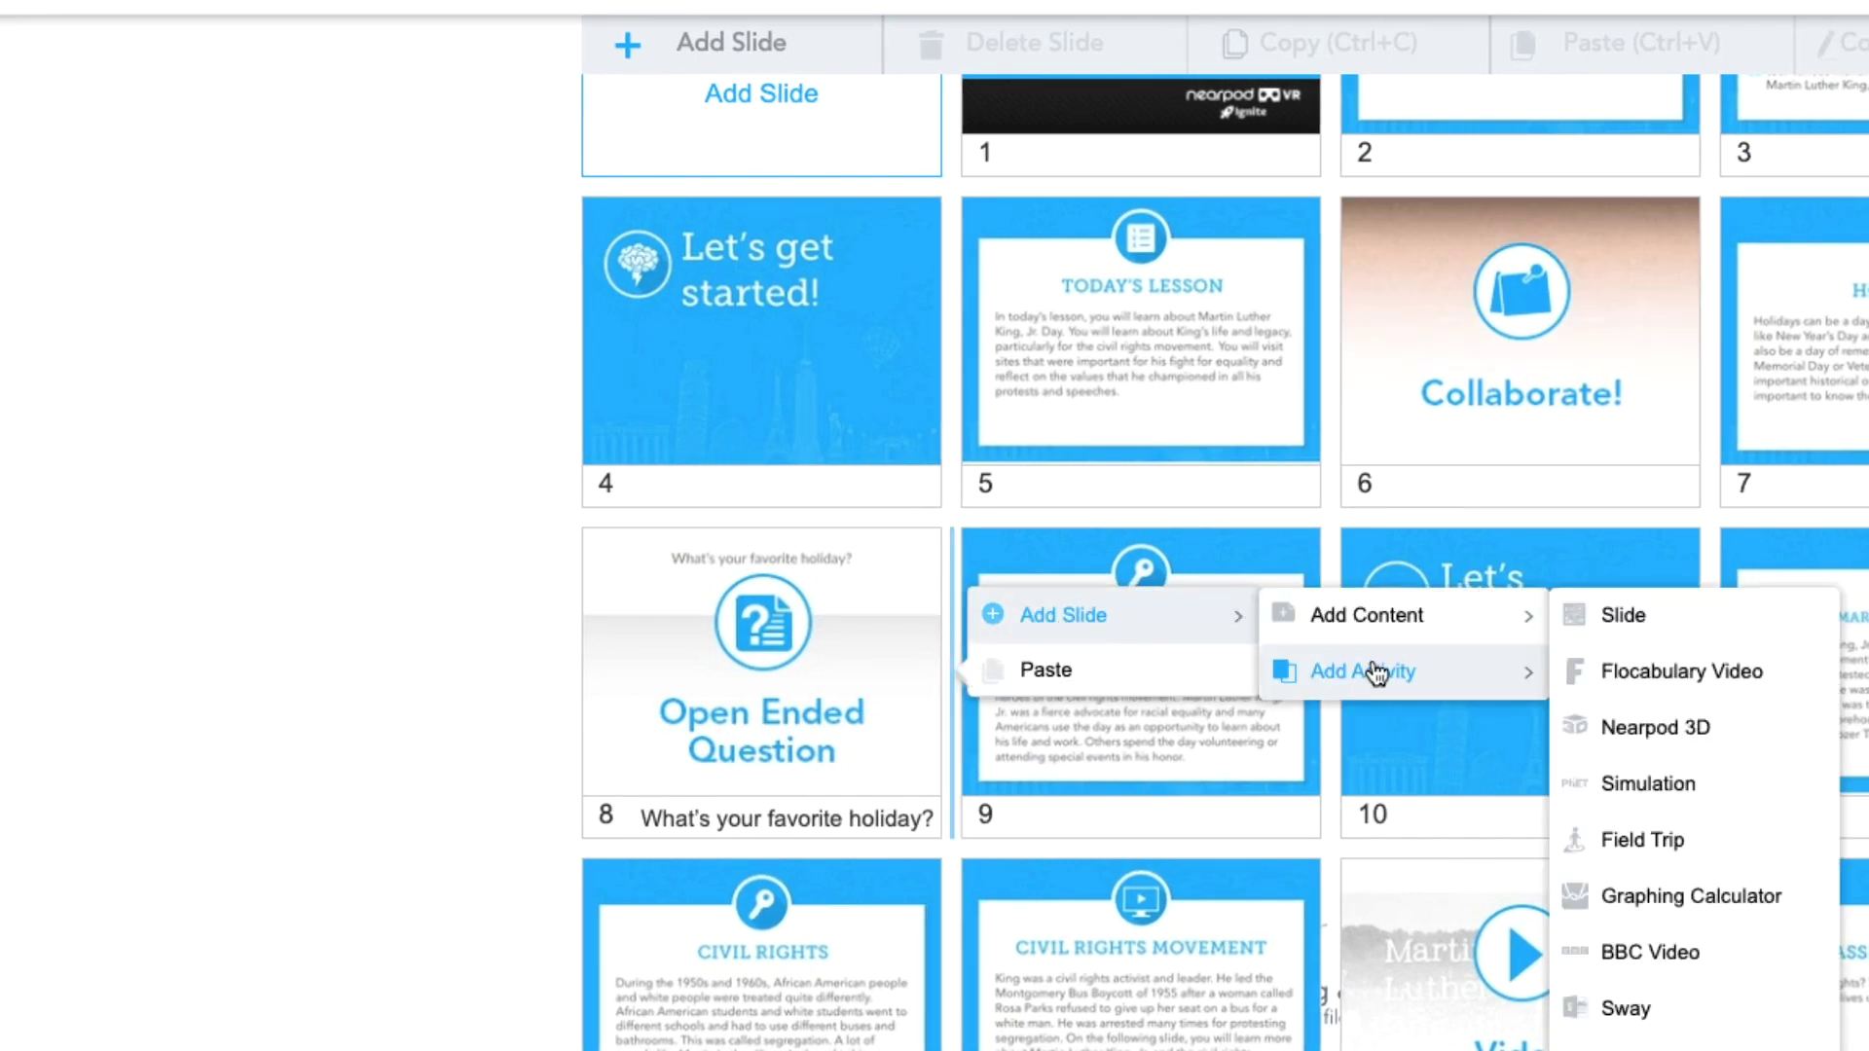
left_click(1682, 894)
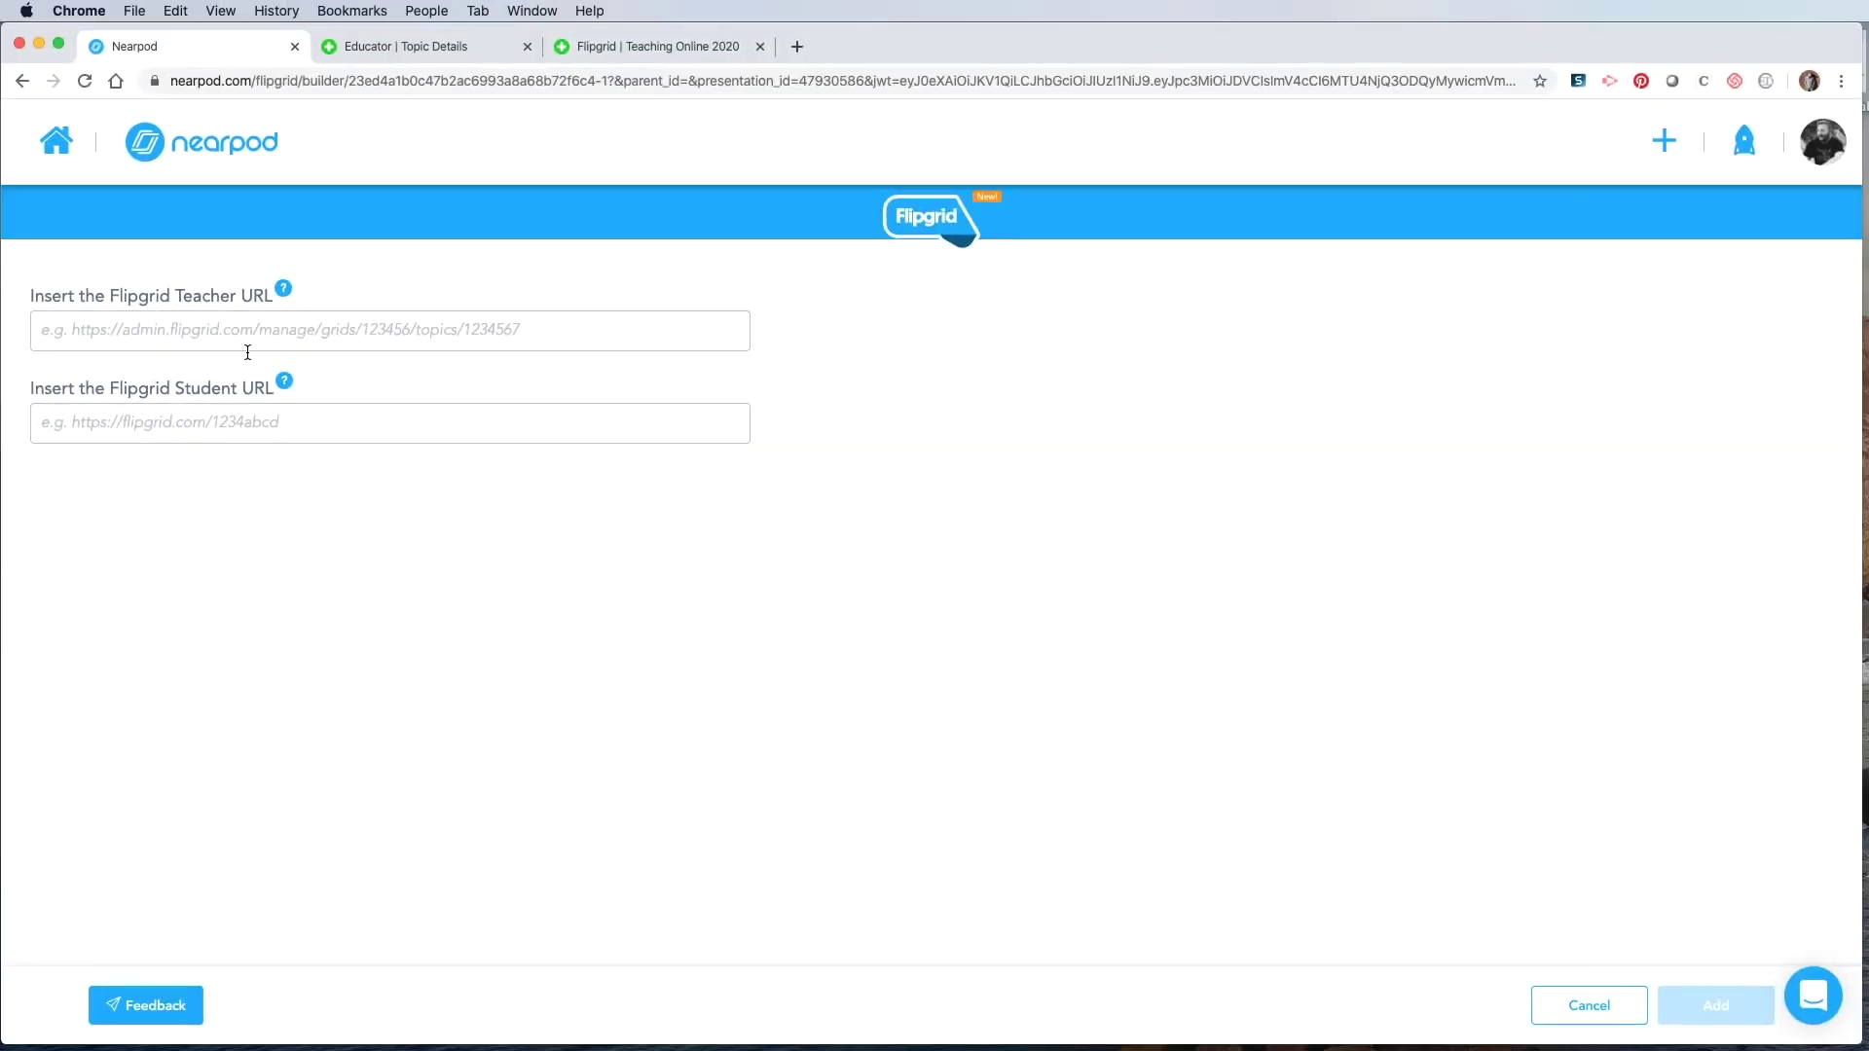
Step: Check the Flipgrid topic page, then save and close the Martin Luther King Jr. lesson
left_click(431, 48)
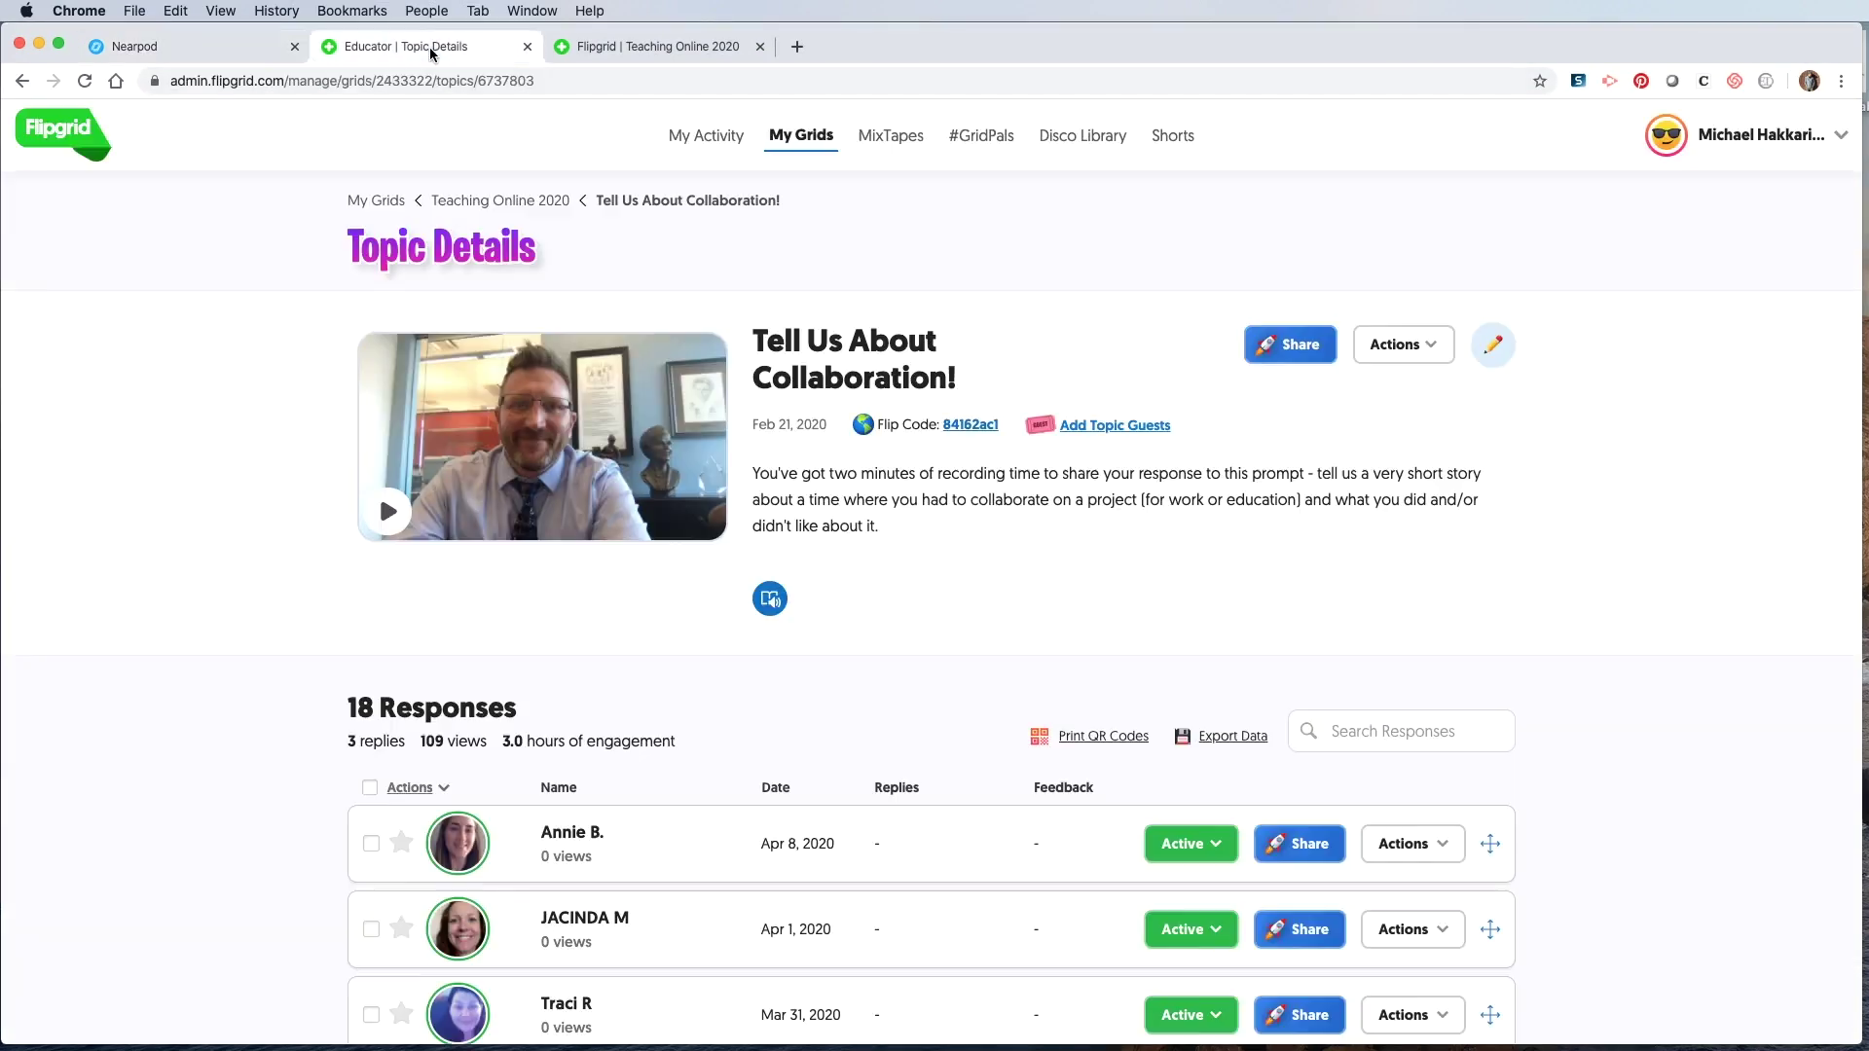
left_click(214, 53)
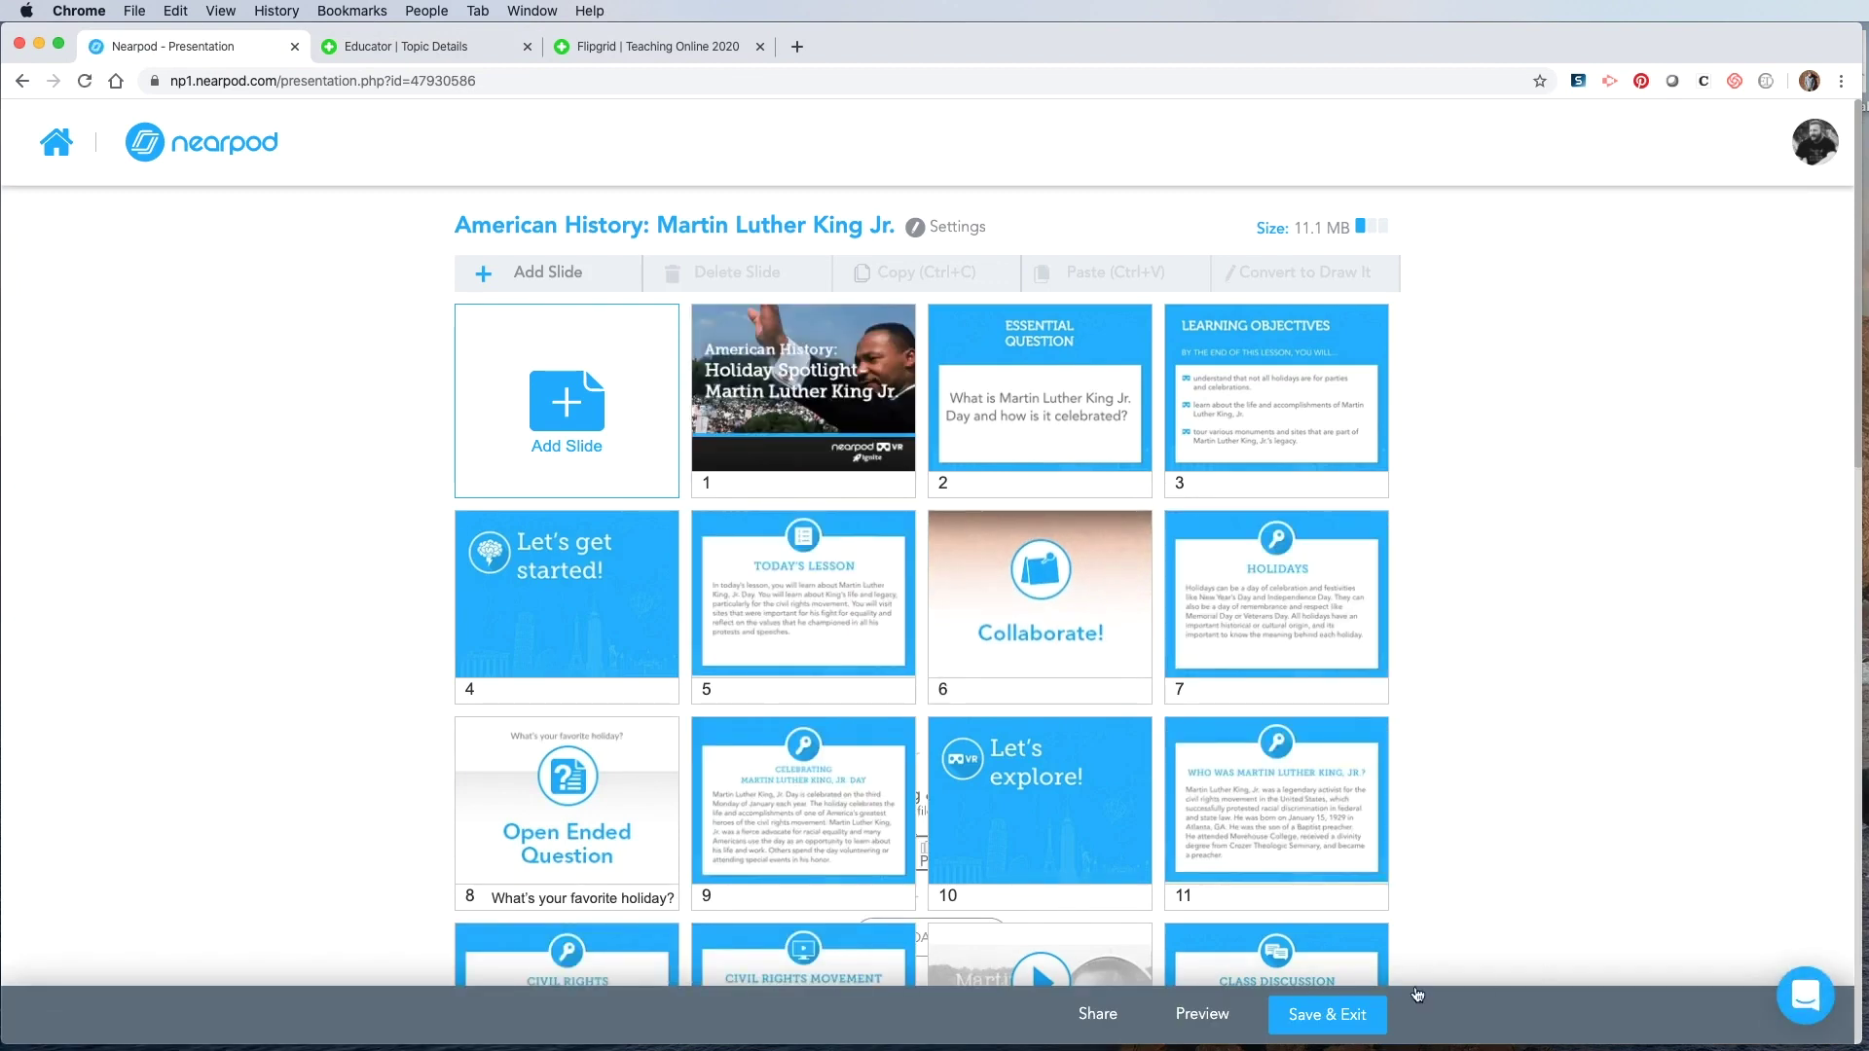
left_click(1343, 1014)
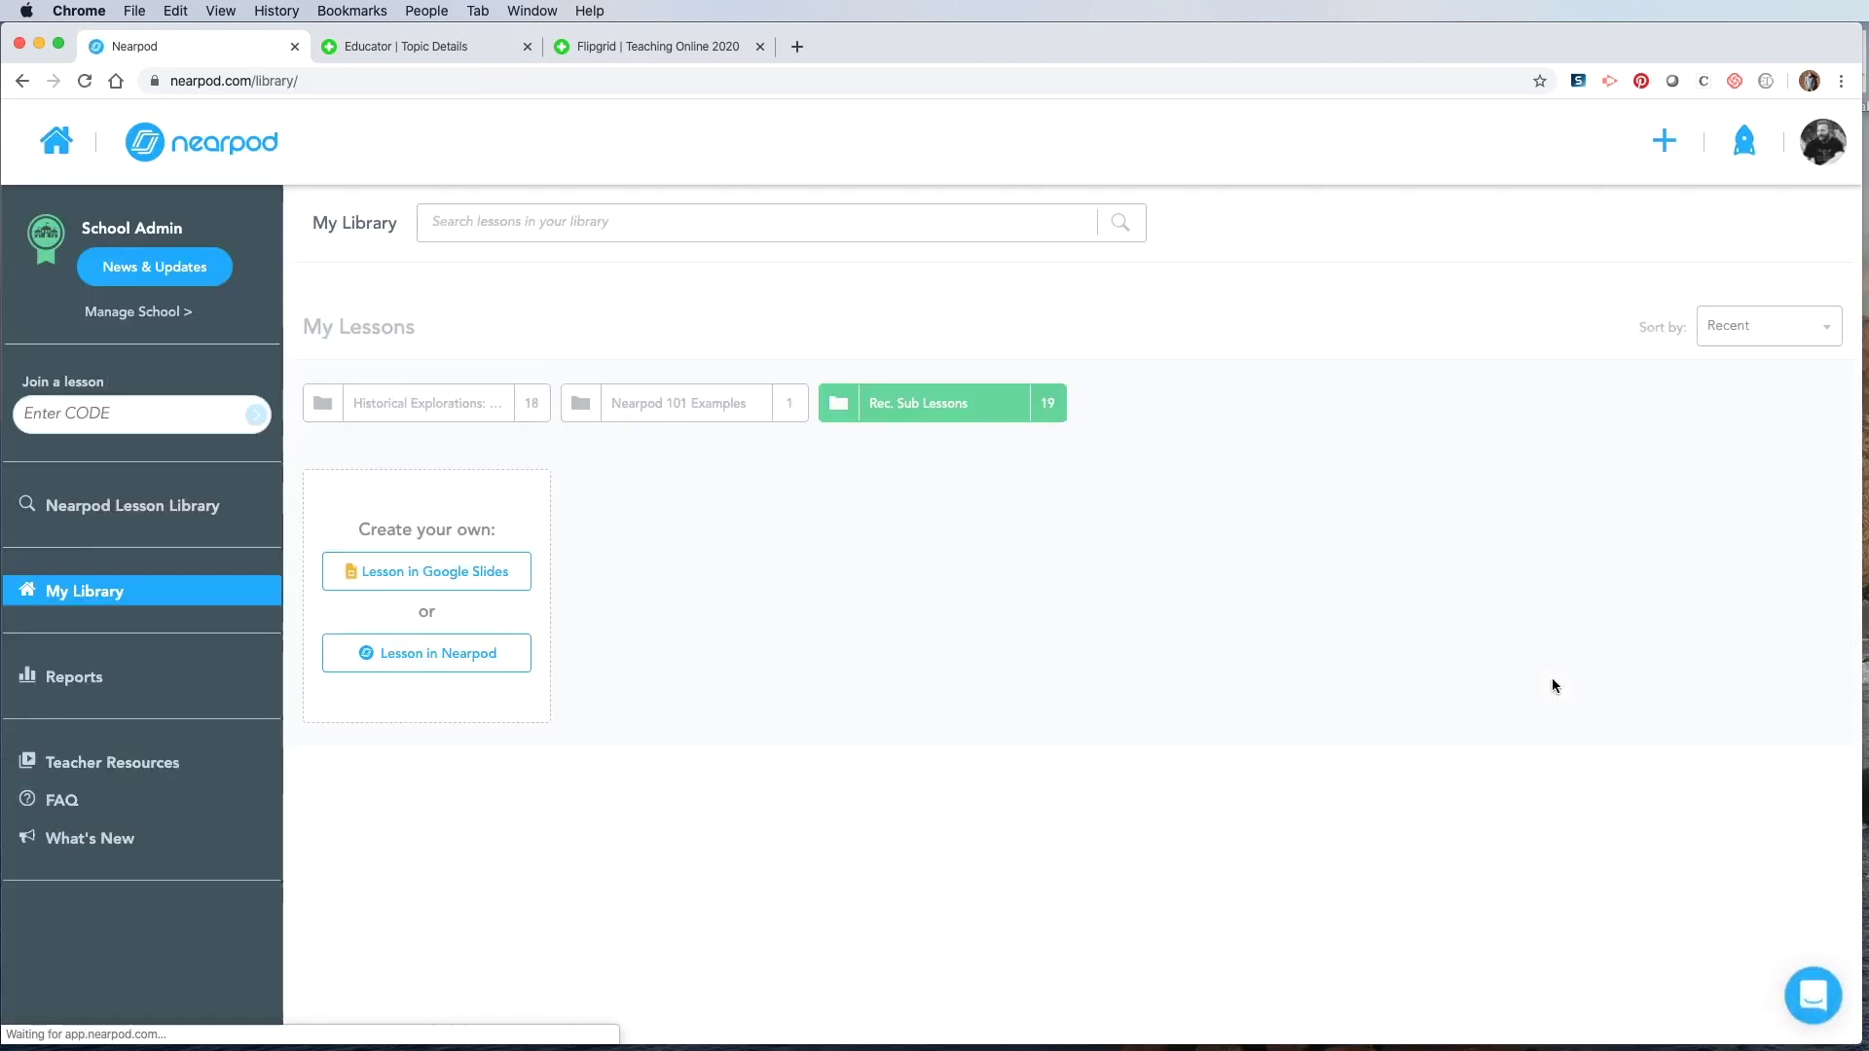